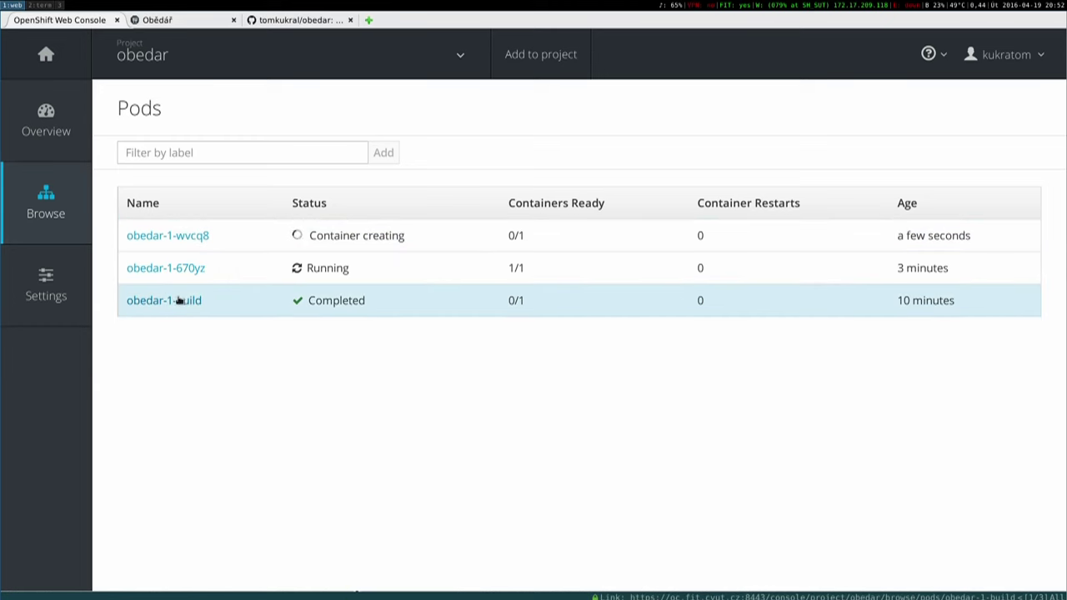
Open the running pod obedar-1-670yz and read through its container logs.
click(185, 274)
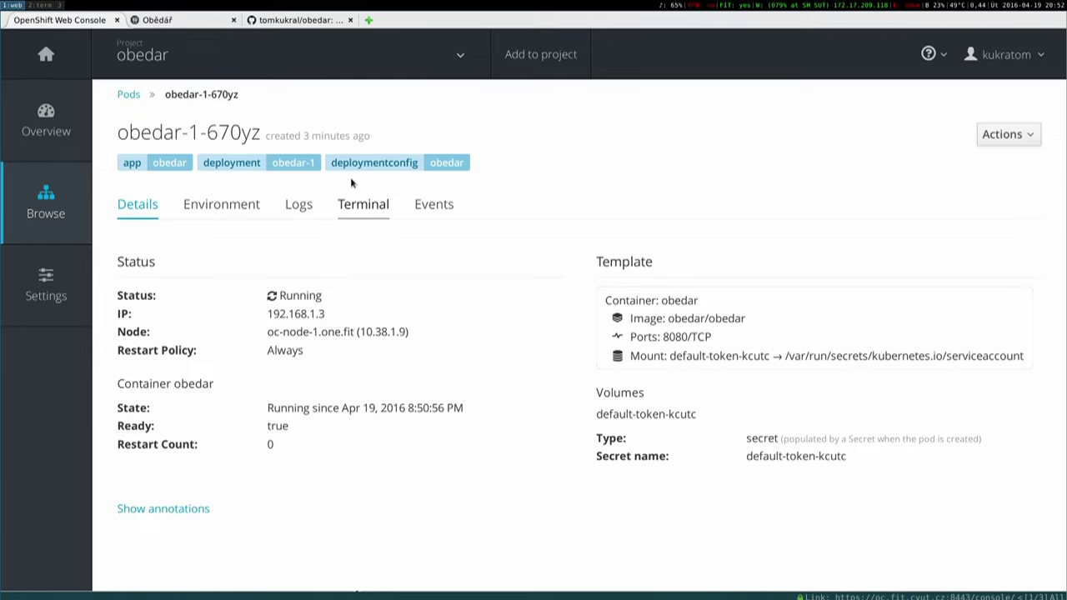
click(303, 206)
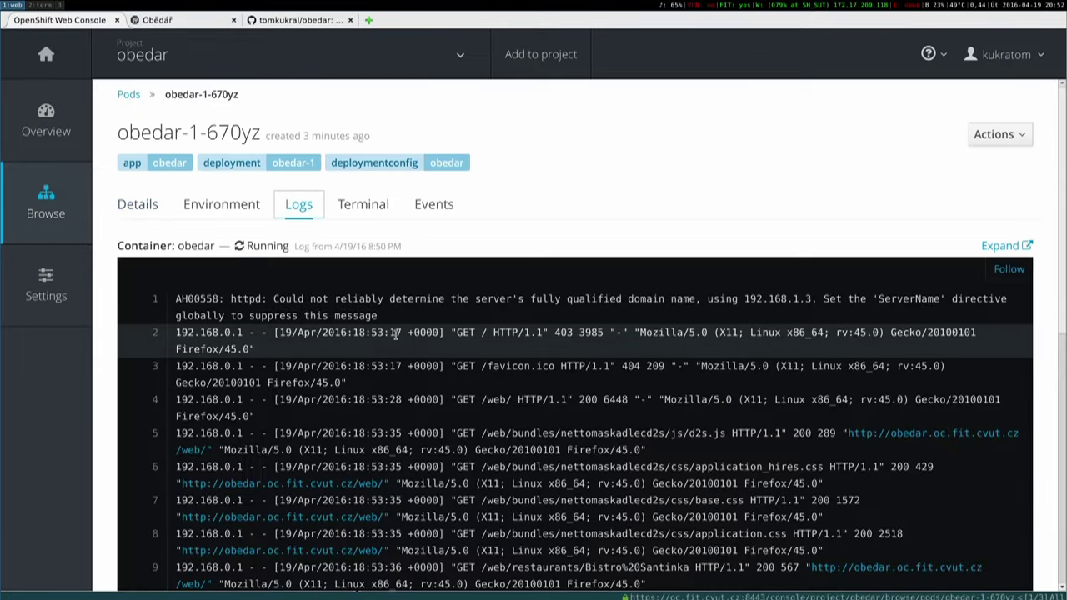
scroll(397, 333, down, 10)
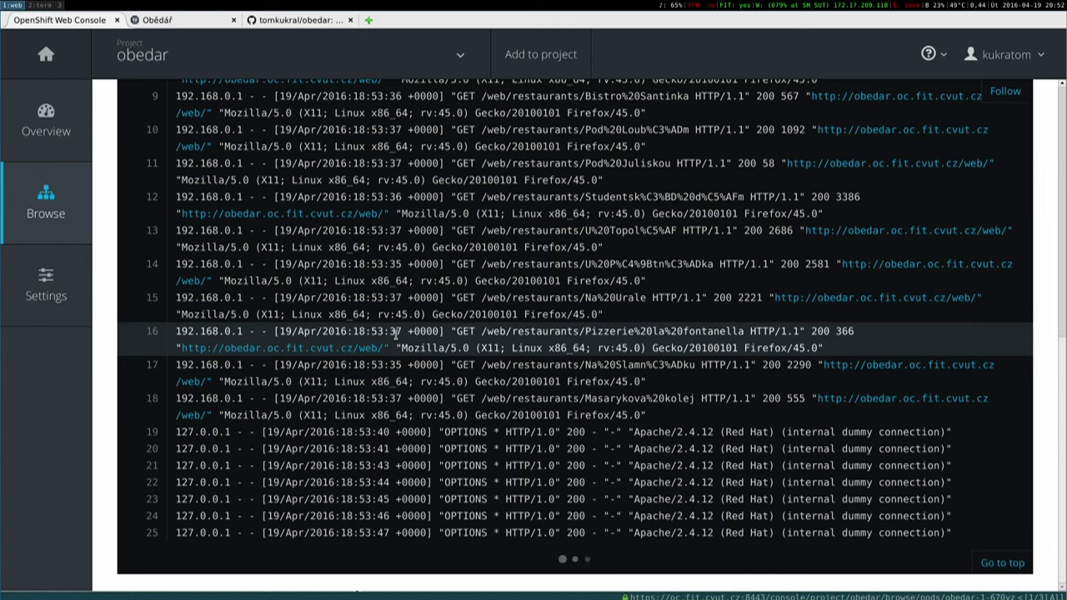
scroll(541, 343, up, 5)
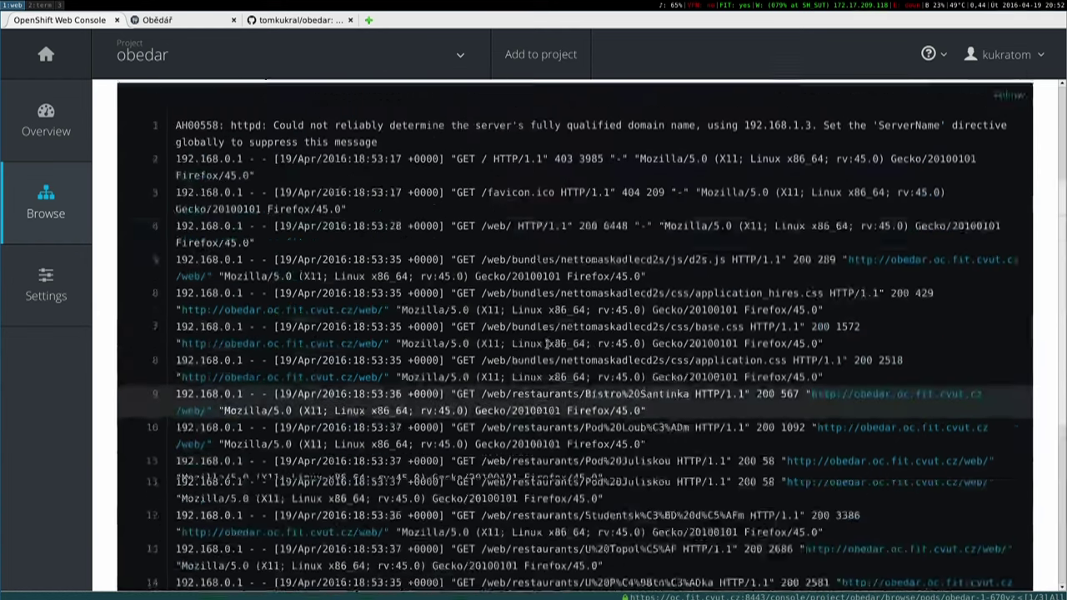
scroll(546, 342, down, 5)
scroll(546, 343, up, 5)
Review the terminal, details, environment variables and events of the pod obedar-1-670yz.
click(372, 207)
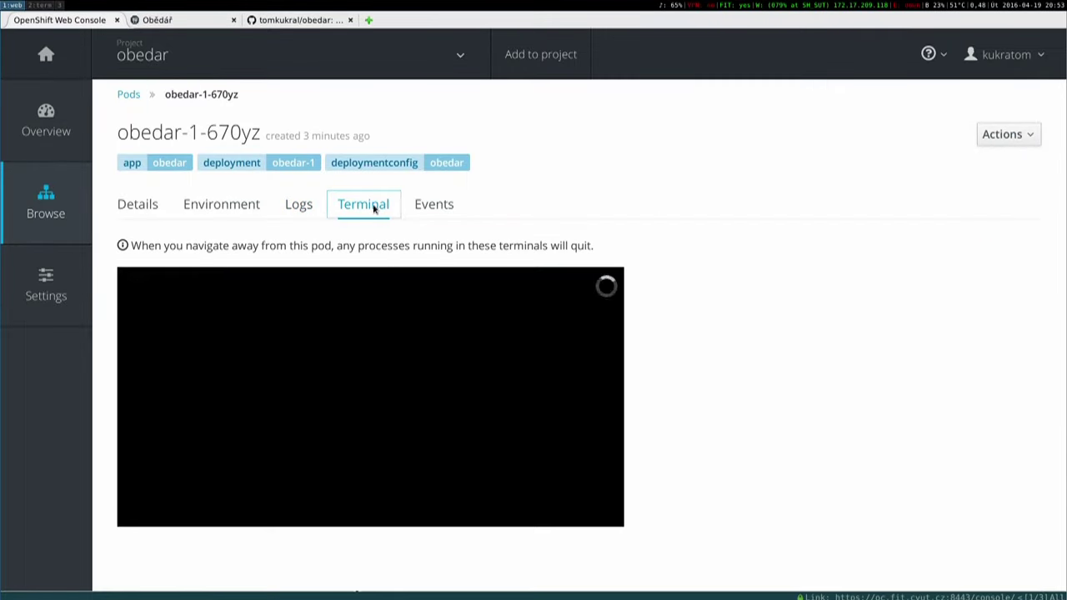
click(144, 206)
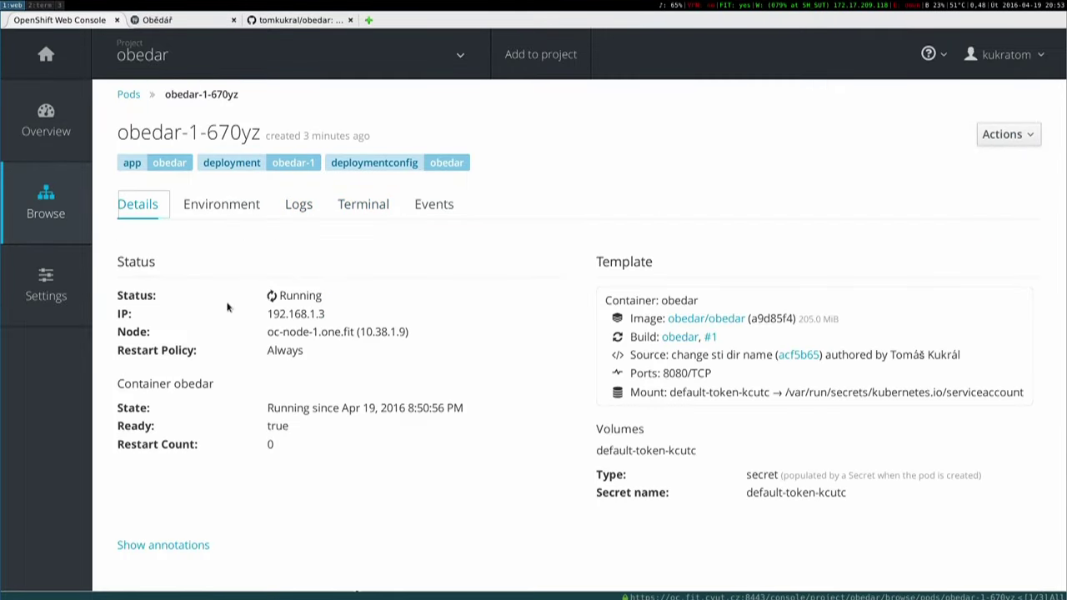
click(208, 205)
scroll(265, 295, down, 1)
scroll(296, 277, up, 1)
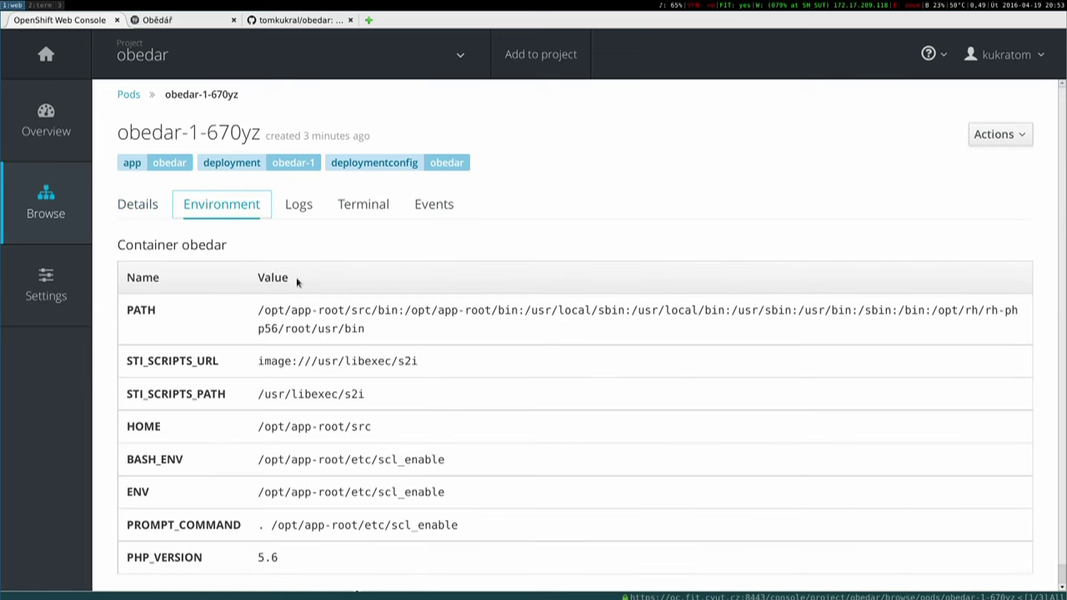
click(409, 214)
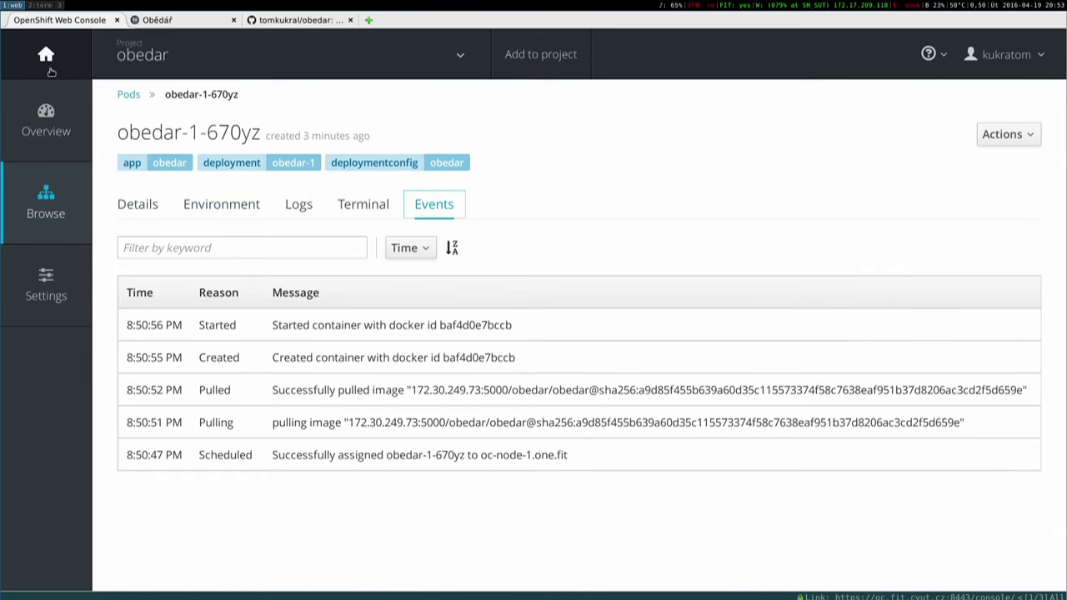
Start a new build of the obedar build configuration, and return to the project overview.
click(56, 101)
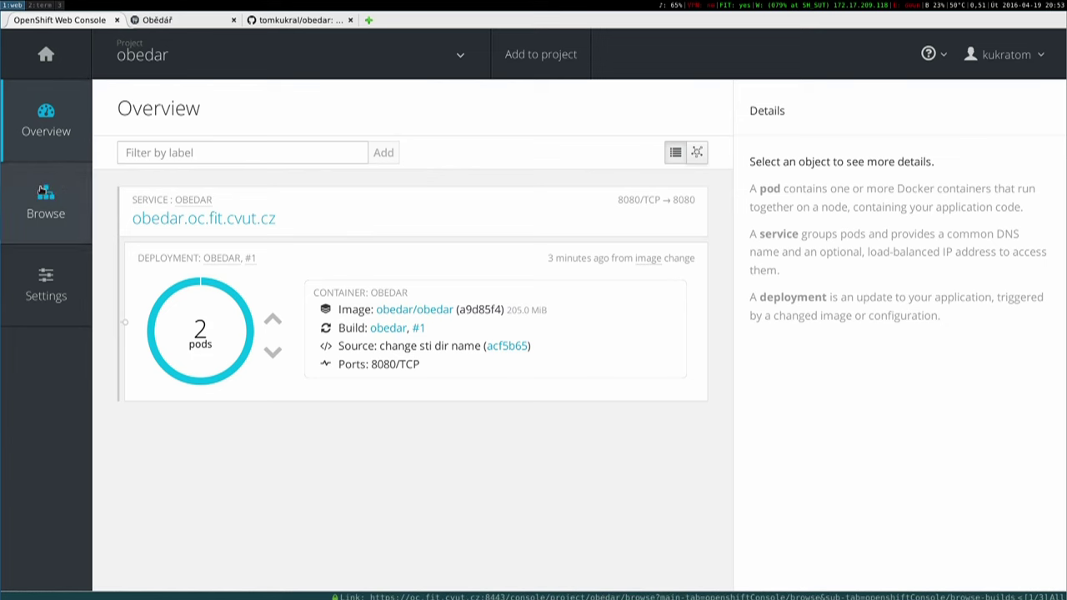
mouse_move(41, 191)
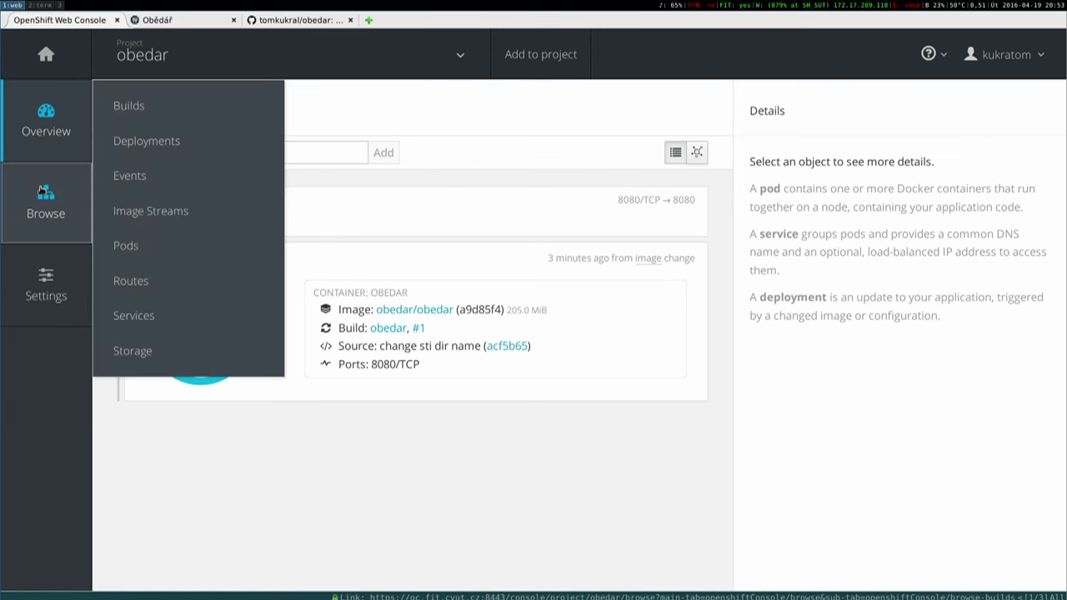
click(159, 115)
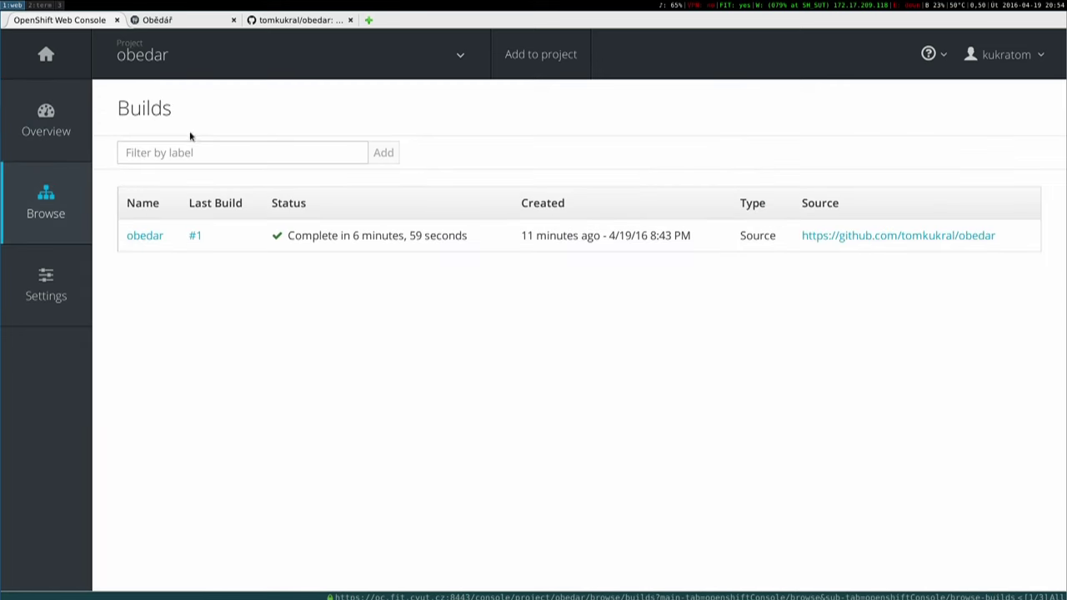
click(160, 239)
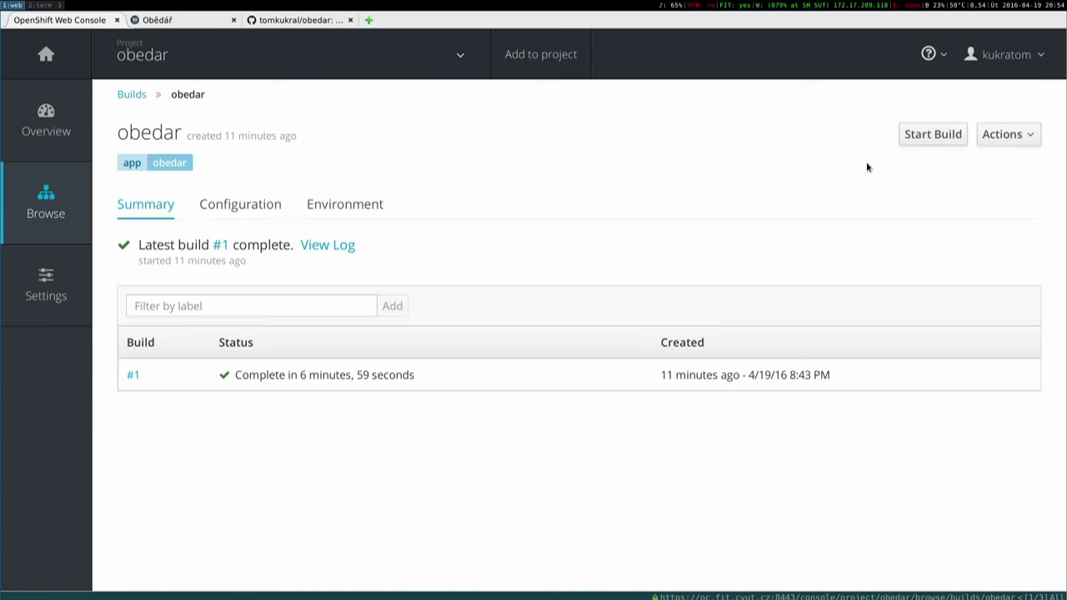
click(918, 138)
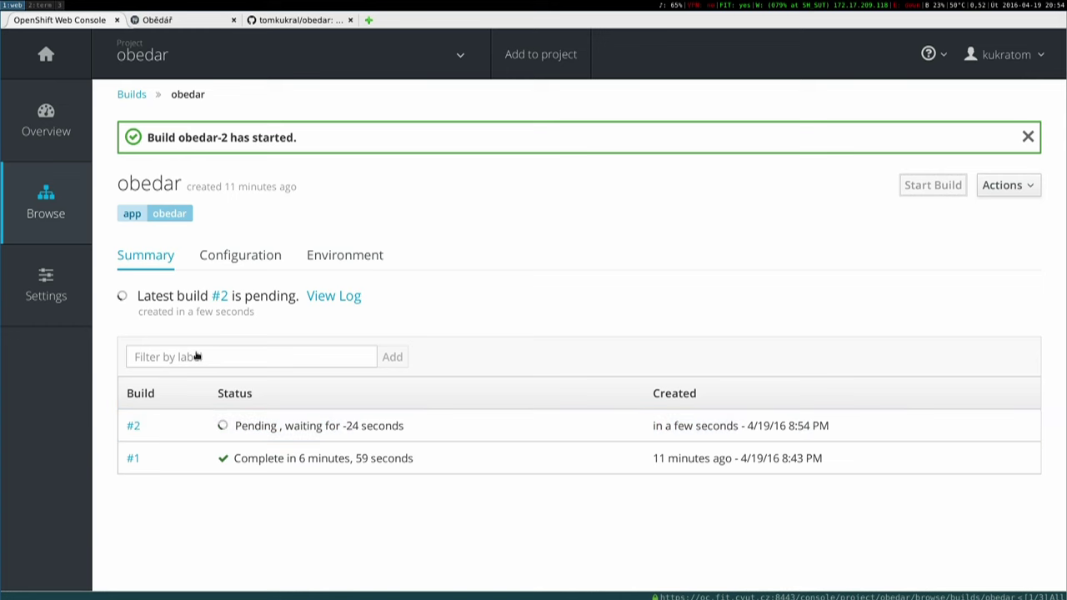
click(64, 139)
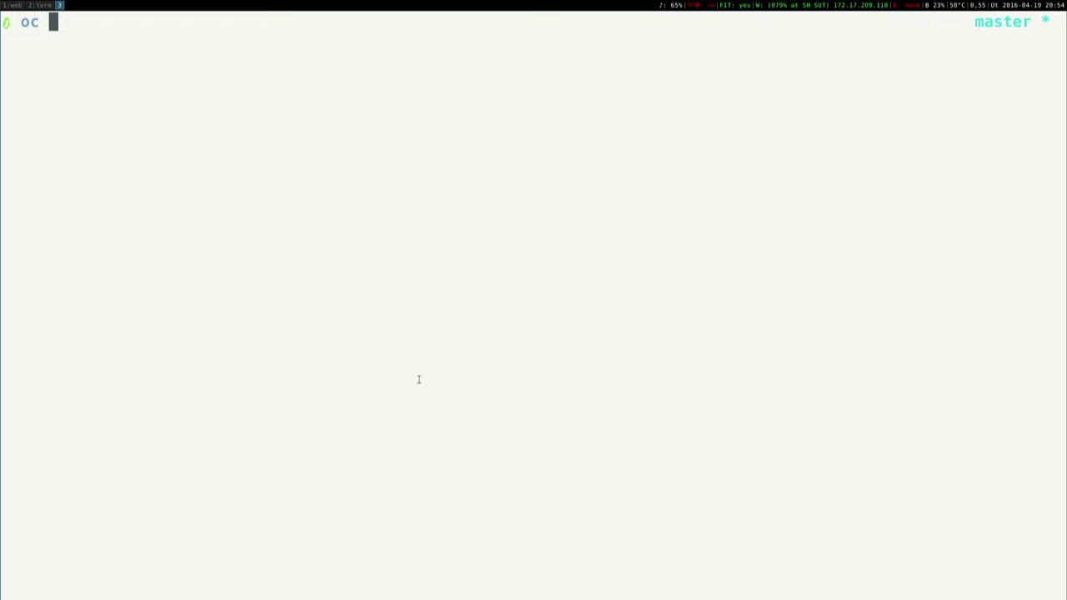
Switch to the terminal and display the oc client's usage help and its list of available subcommands.
text(oc)
key(Return)
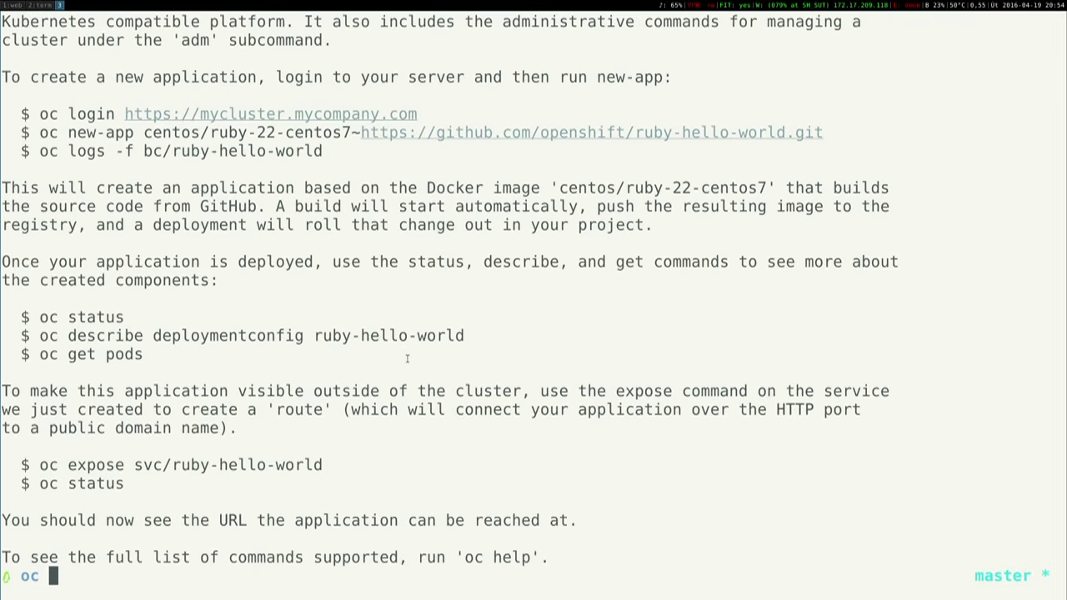
key(super+1)
click(931, 53)
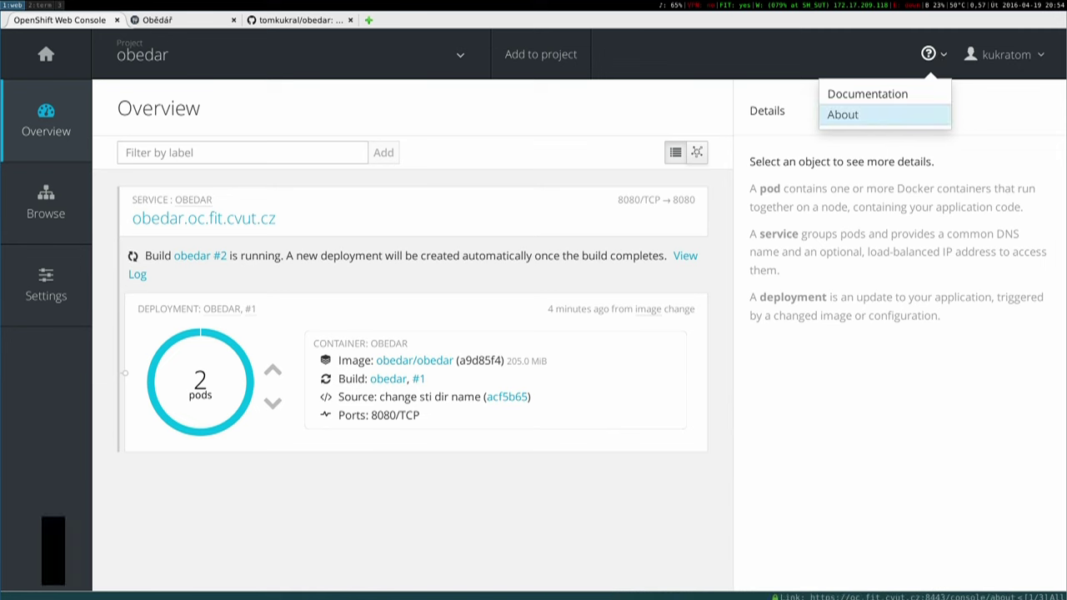
key(super+3)
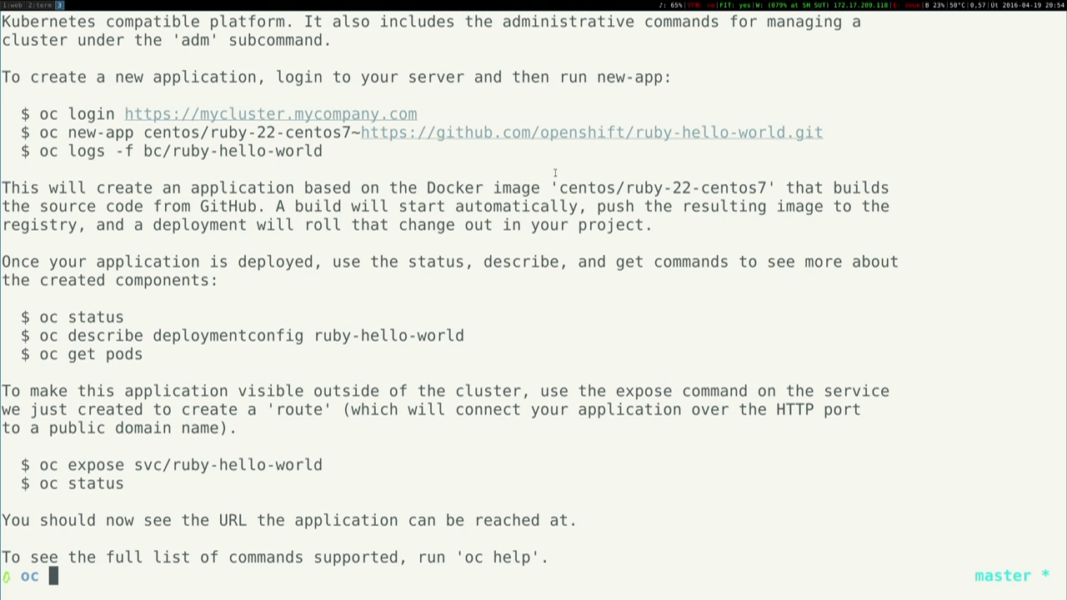
text(oc)
key(Tab)
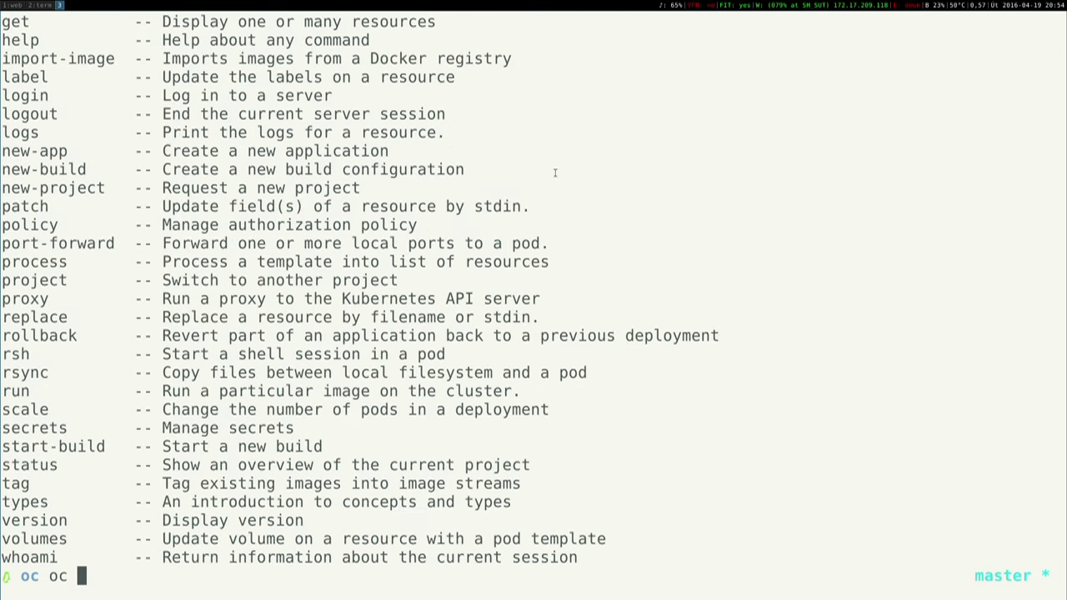
key(ctrl+c)
Try to list the replication controllers with oc get rc.
text(oc)
key(BackSpace)
key(BackSpace)
key(BackSpace)
text(oc get rc)
key(Return)
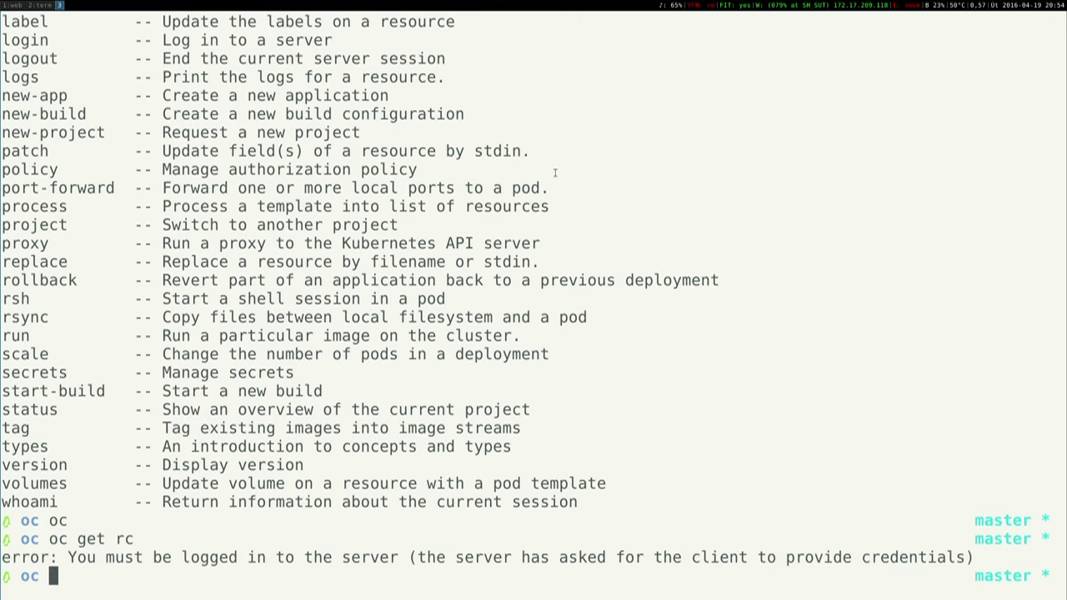
Open the web console's About page, reveal the session token, and copy the full oc login command.
key(super+1)
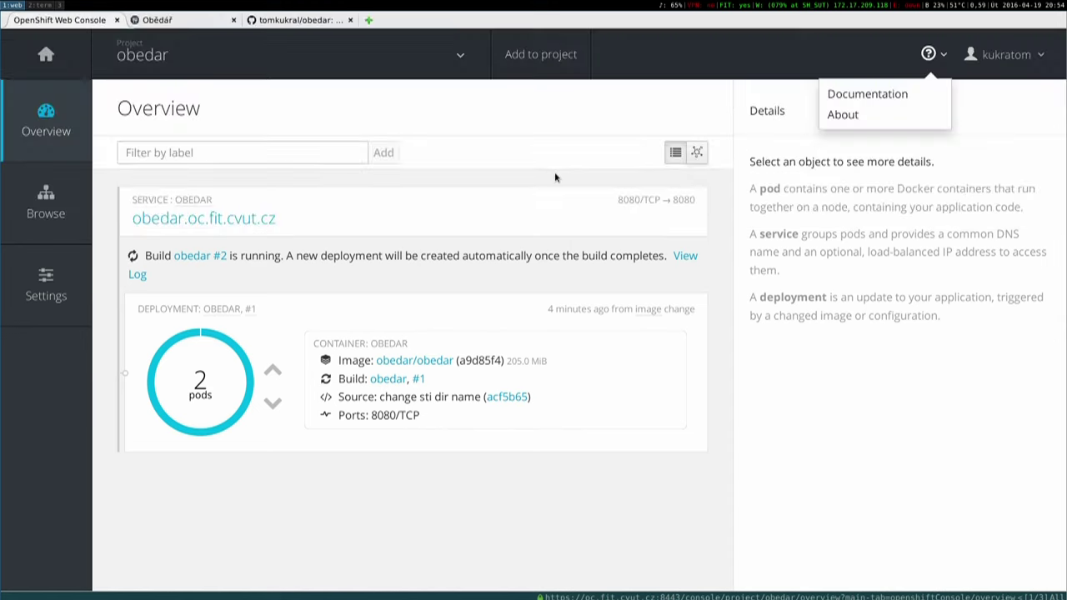
click(849, 115)
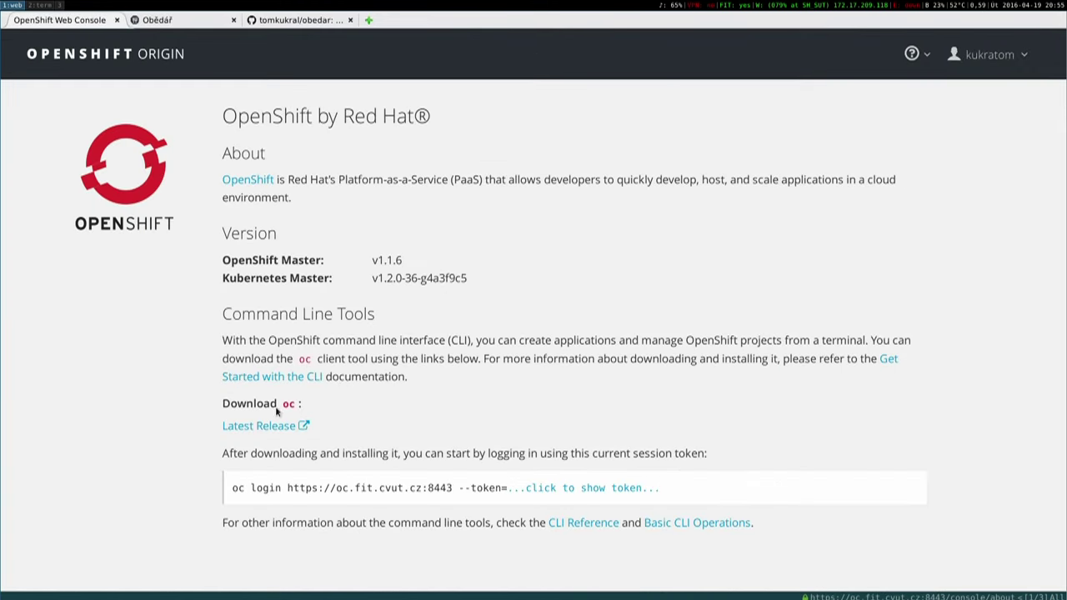
drag(234, 488, 263, 488)
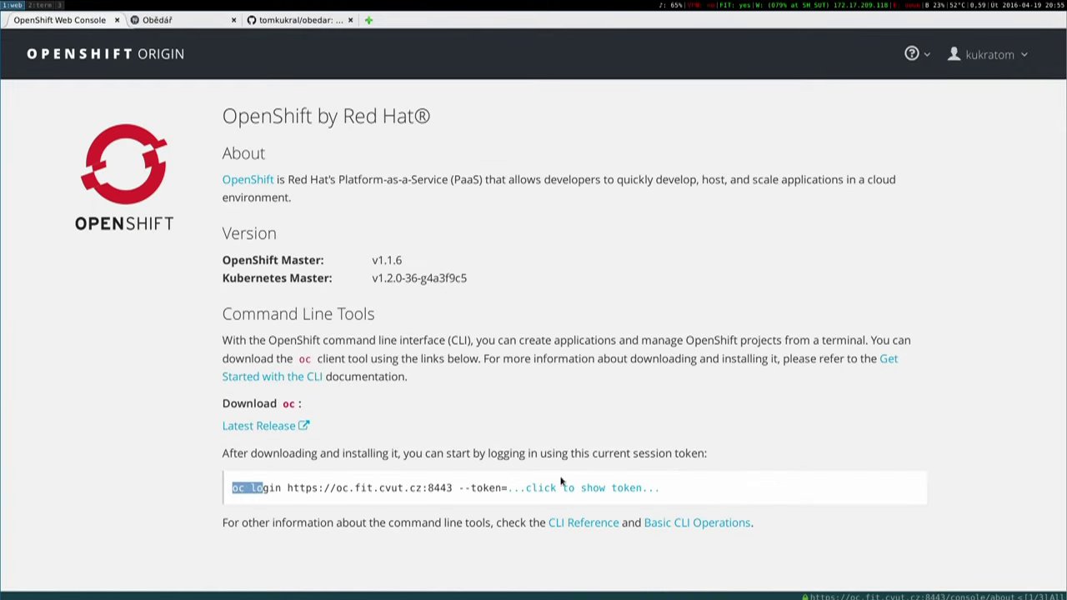
click(604, 488)
drag(802, 492, 232, 486)
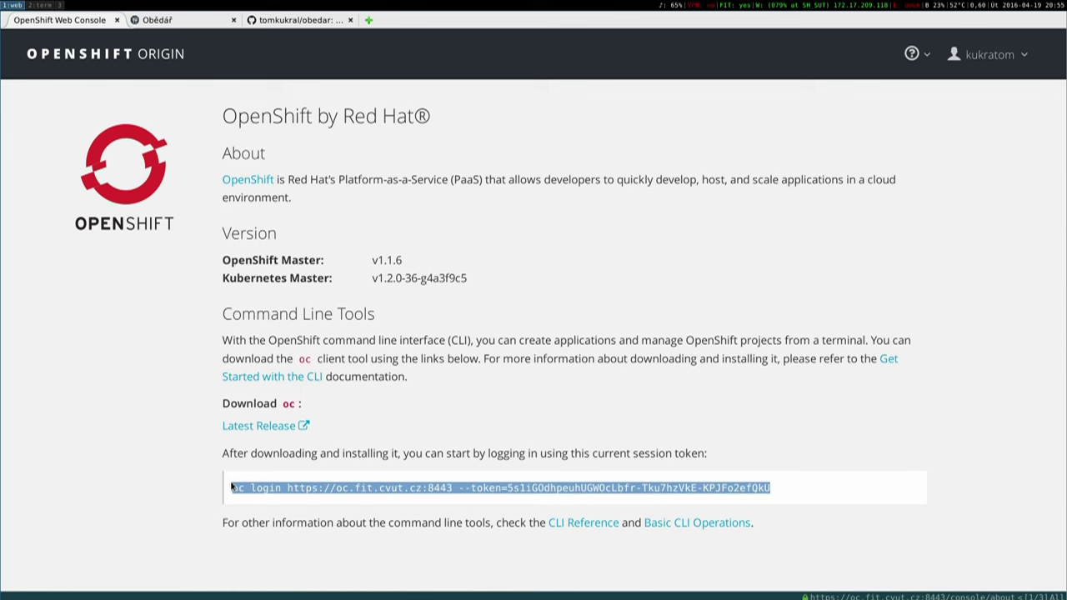
key(ctrl+c)
key(super+3)
key(ctrl+shift+v)
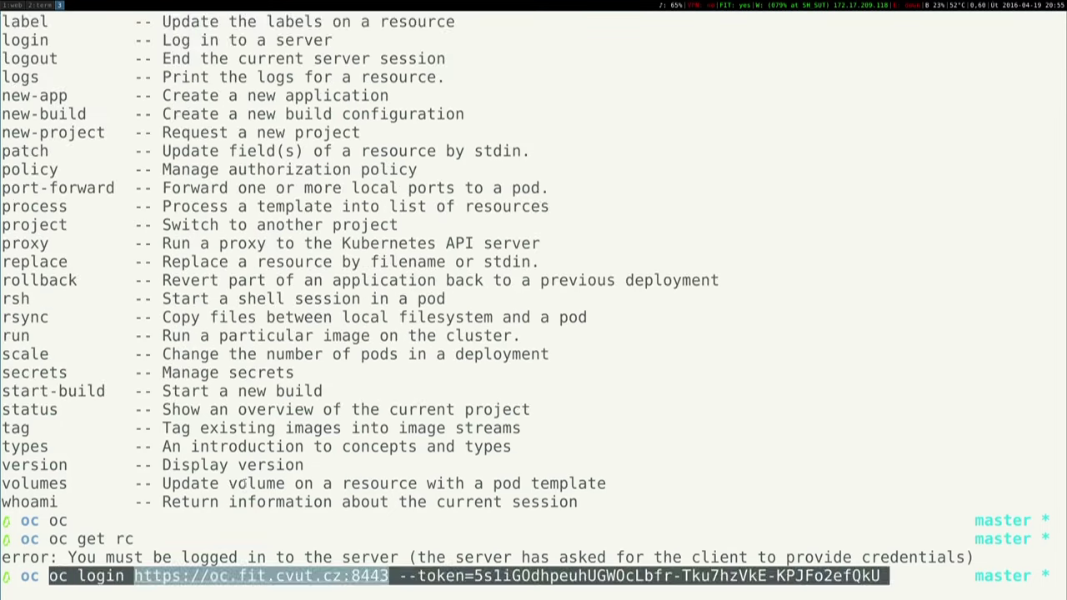
key(Return)
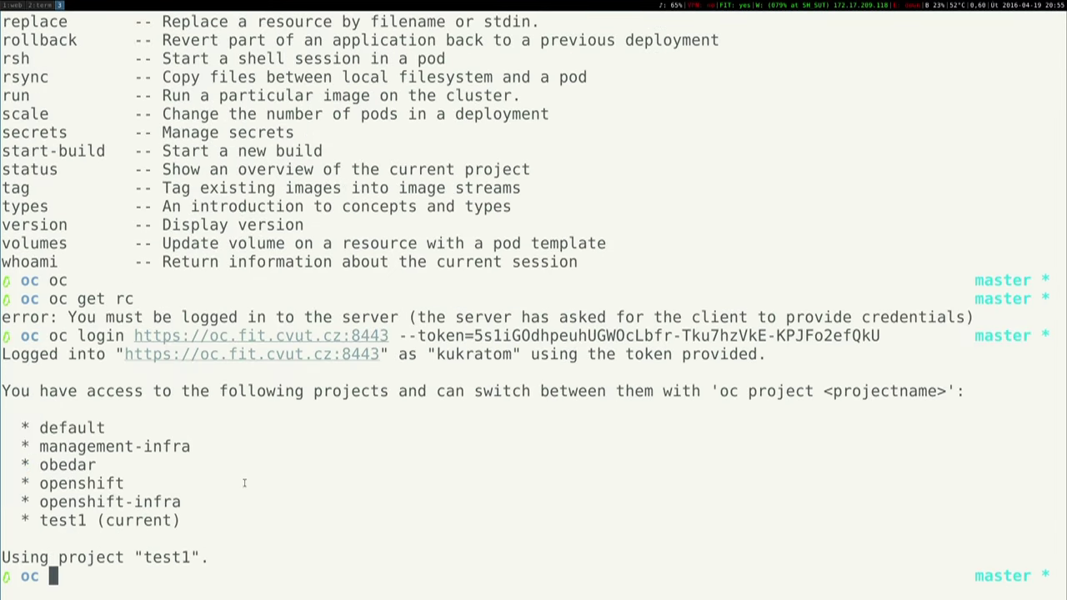
Switch the oc client to the obedar project with oc project obedar.
text(oc proje)
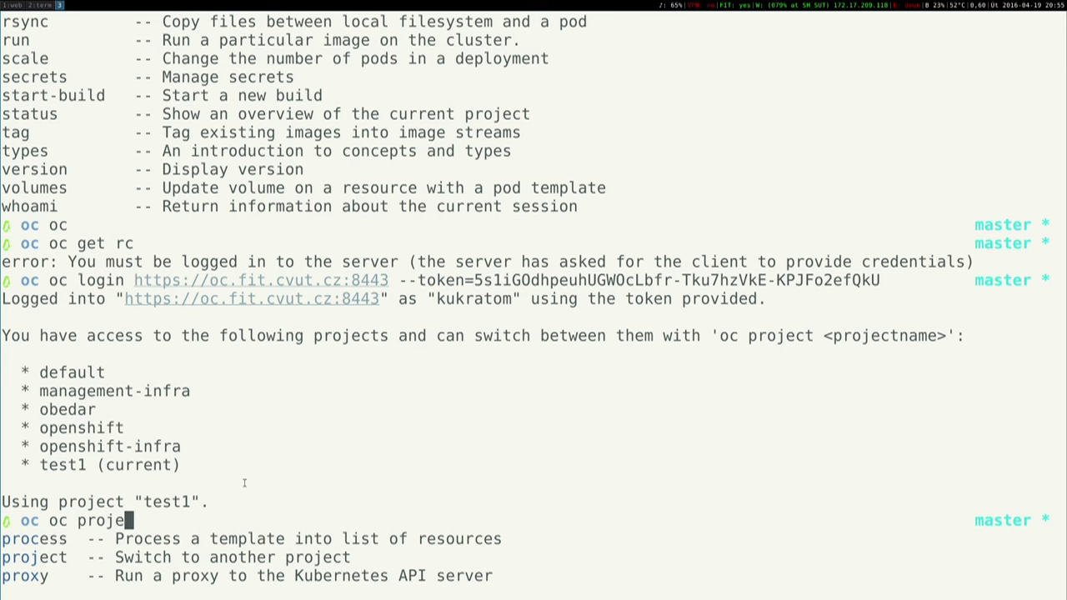
key(Tab)
text(obedar)
key(Return)
List the current directory with ls -lah, and list the project's pods with oc get po.
text(ls -lah)
key(Return)
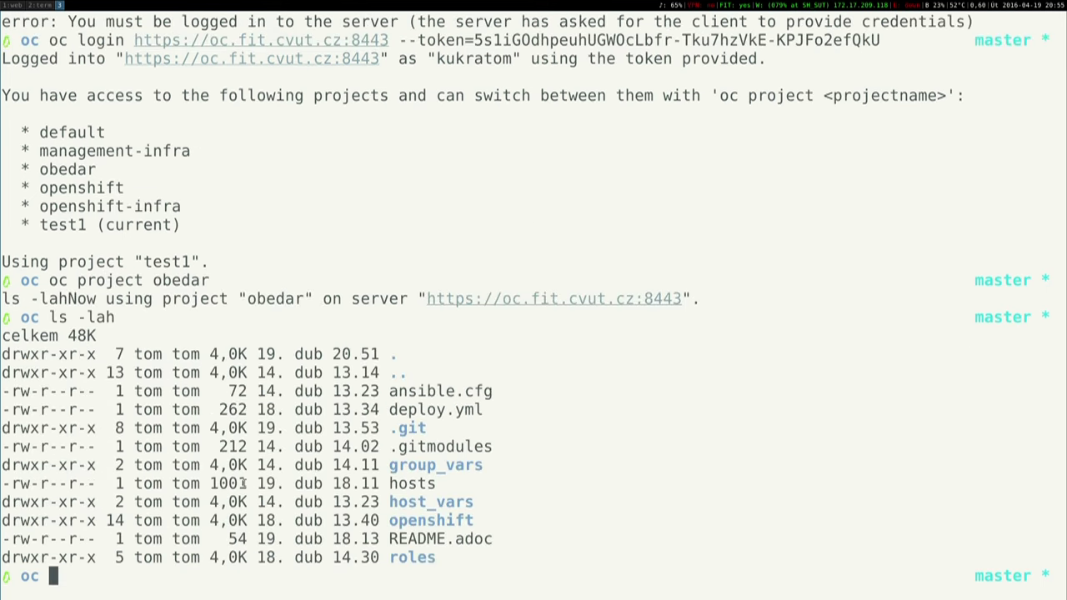
text(oc get po)
key(Return)
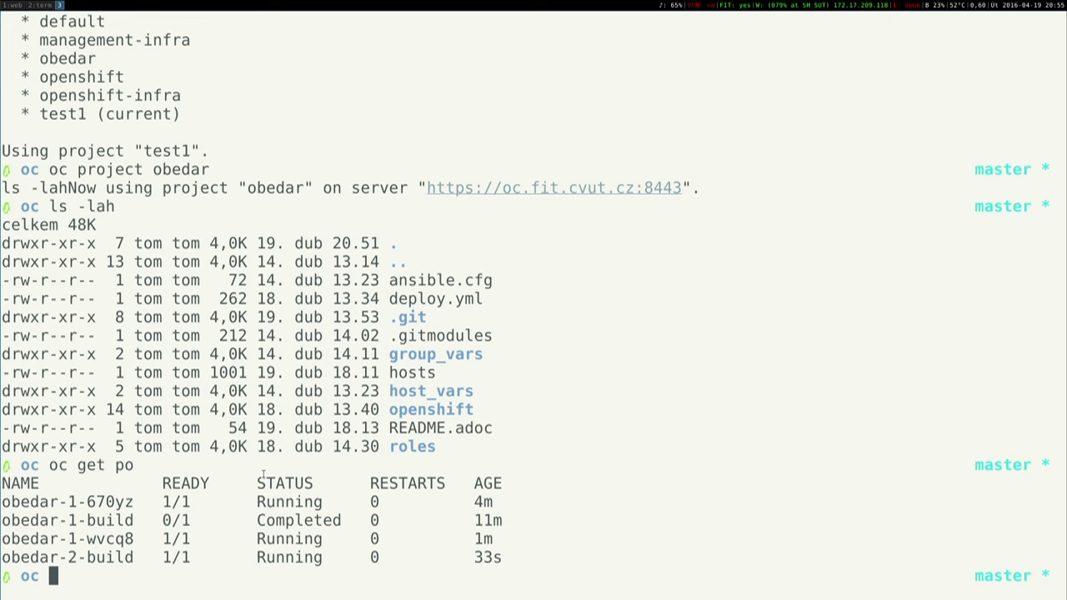
List the obedar project's replication controllers with oc get rc.
text(o)
key(BackSpace)
text(oc sc)
key(BackSpace)
key(BackSpace)
text(get )
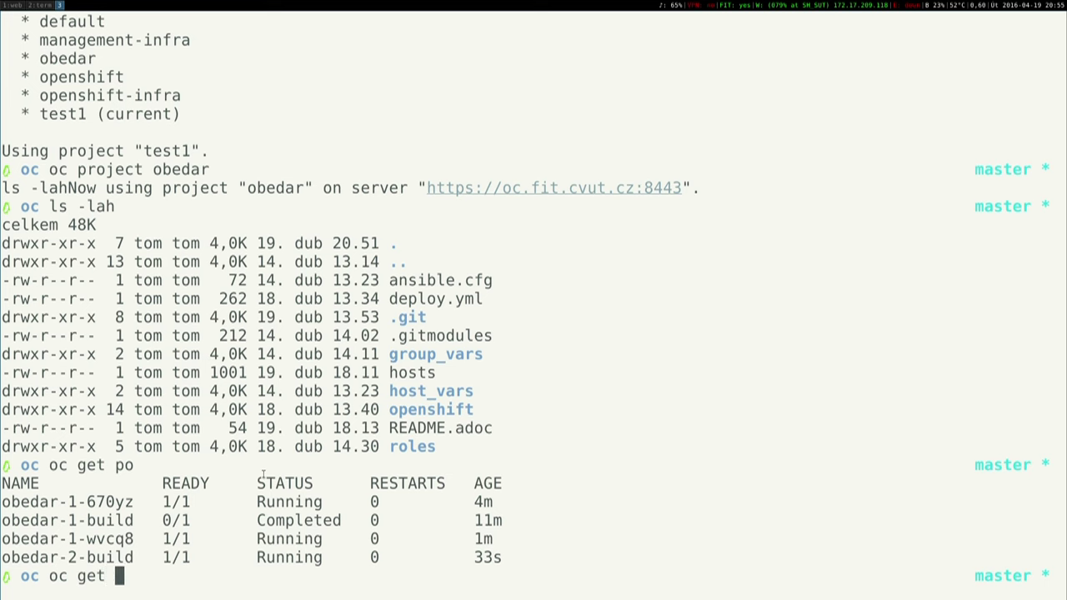
text(rc)
key(Return)
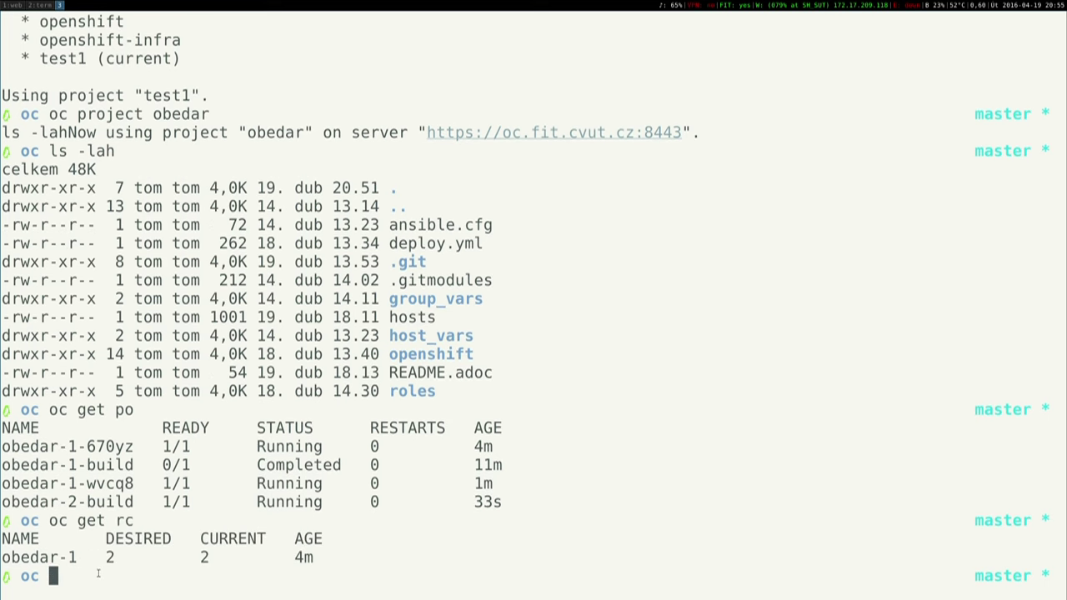
Scale the replication controller obedar-1 to 5 replicas with oc scale, and switch back to the web console.
text(oc )
text(scale rc)
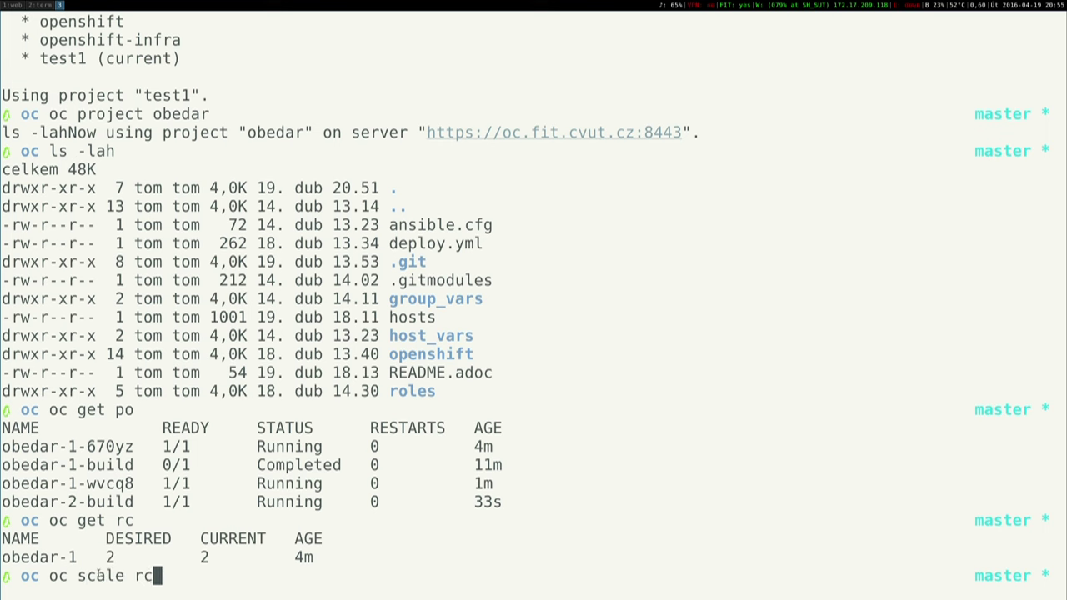
text( obedar-1 )
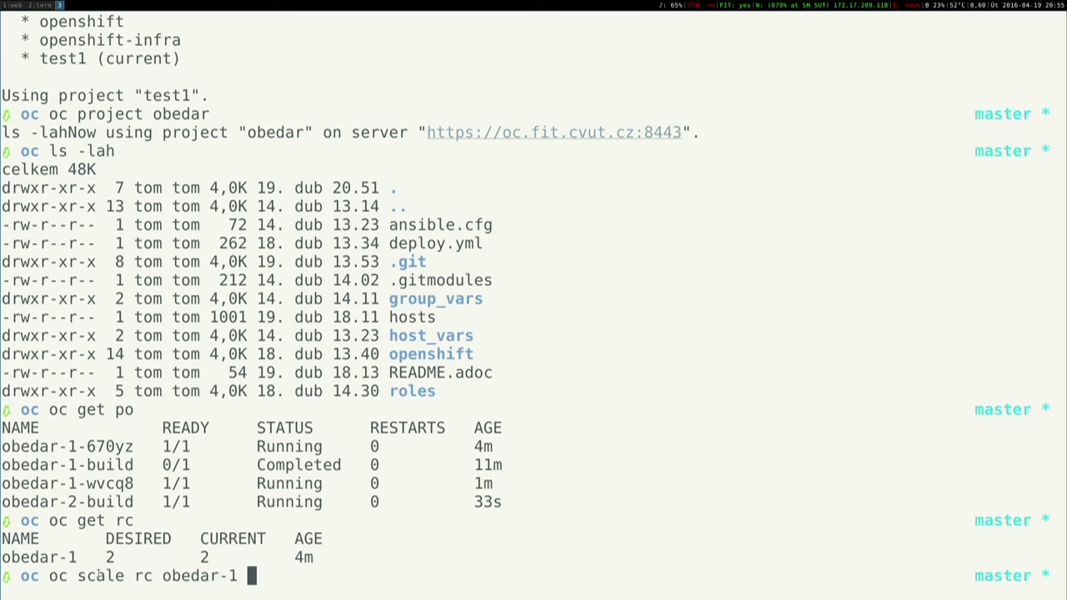
text(--replicas=5)
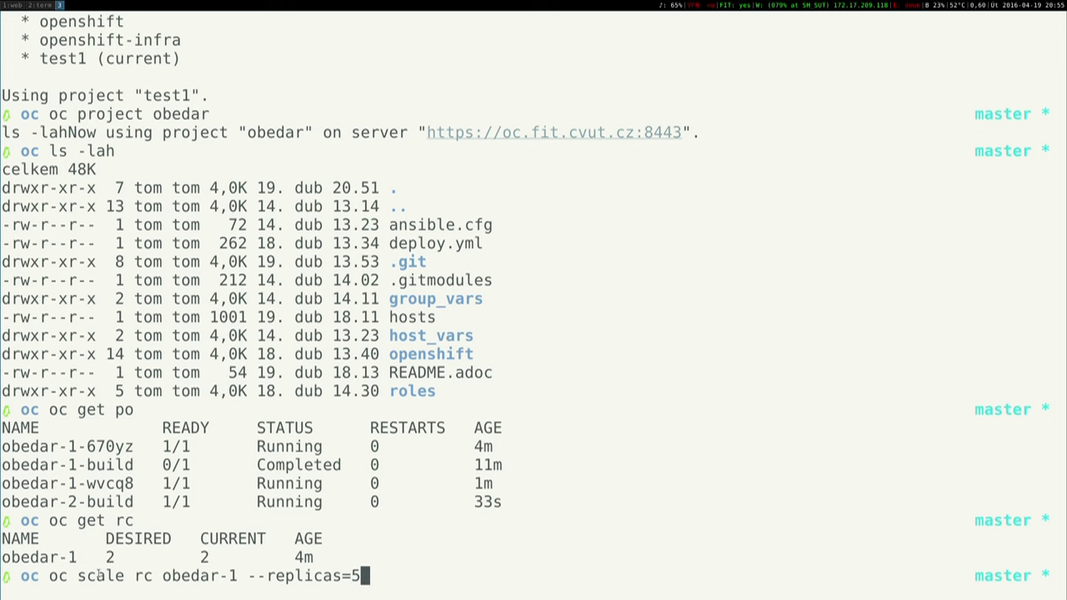
key(Return)
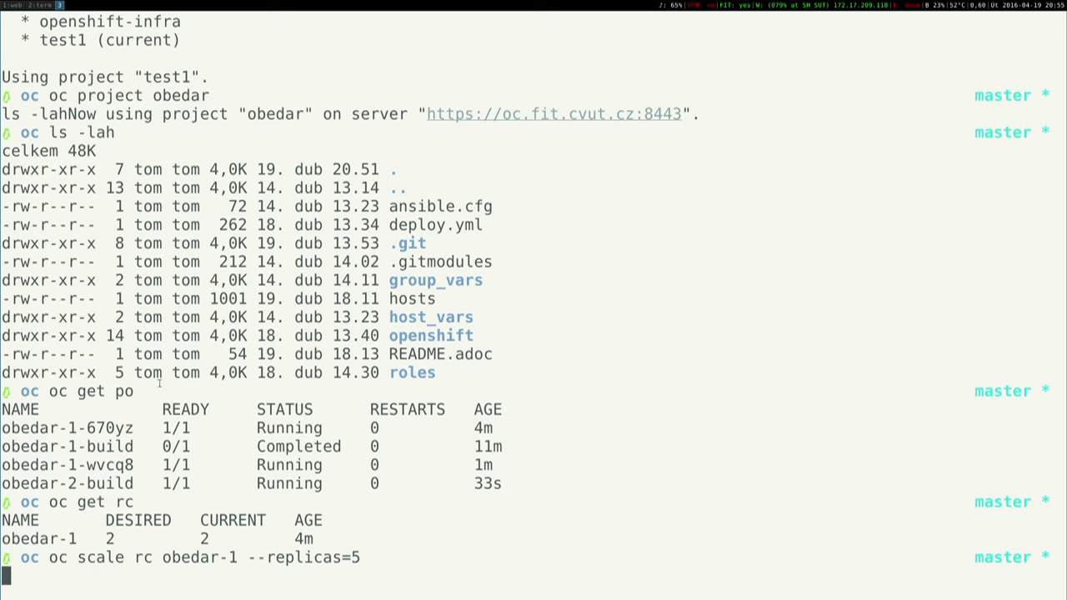
key(super+1)
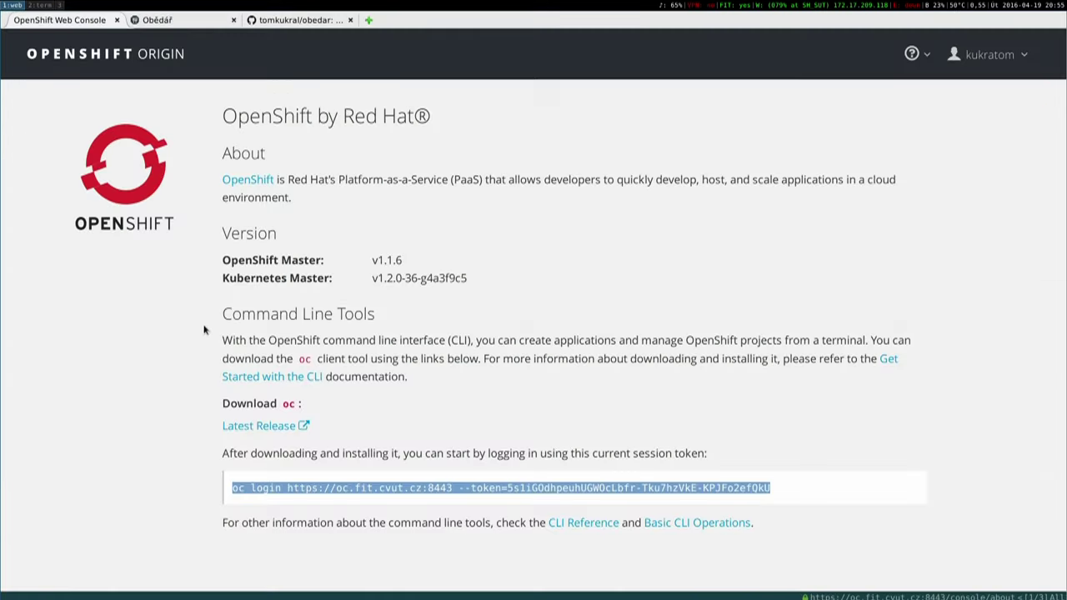
Return to the project list in the web console and open the obedar project.
click(81, 55)
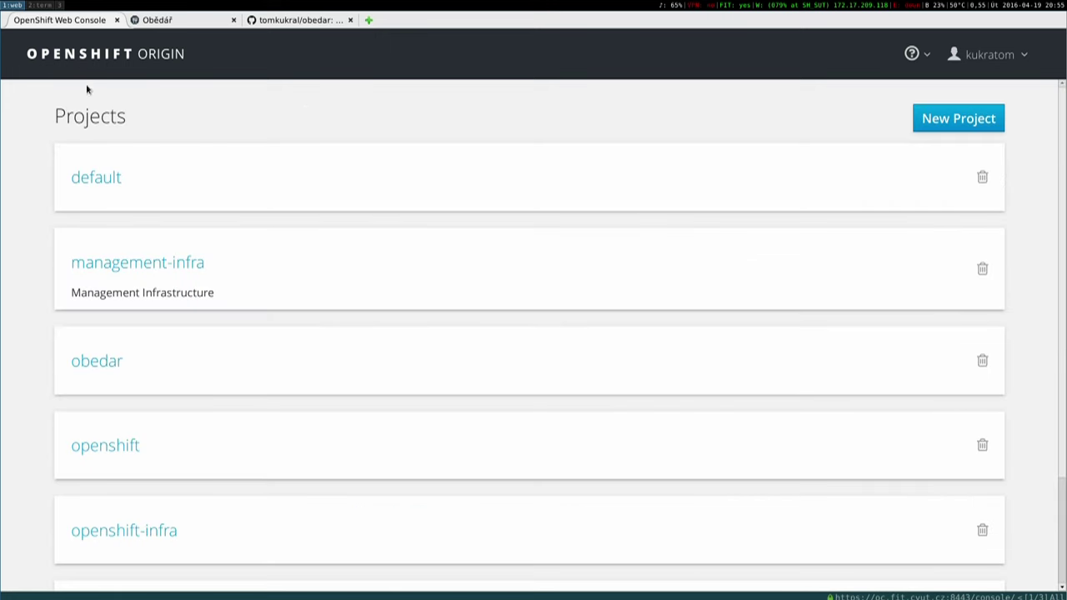
click(157, 363)
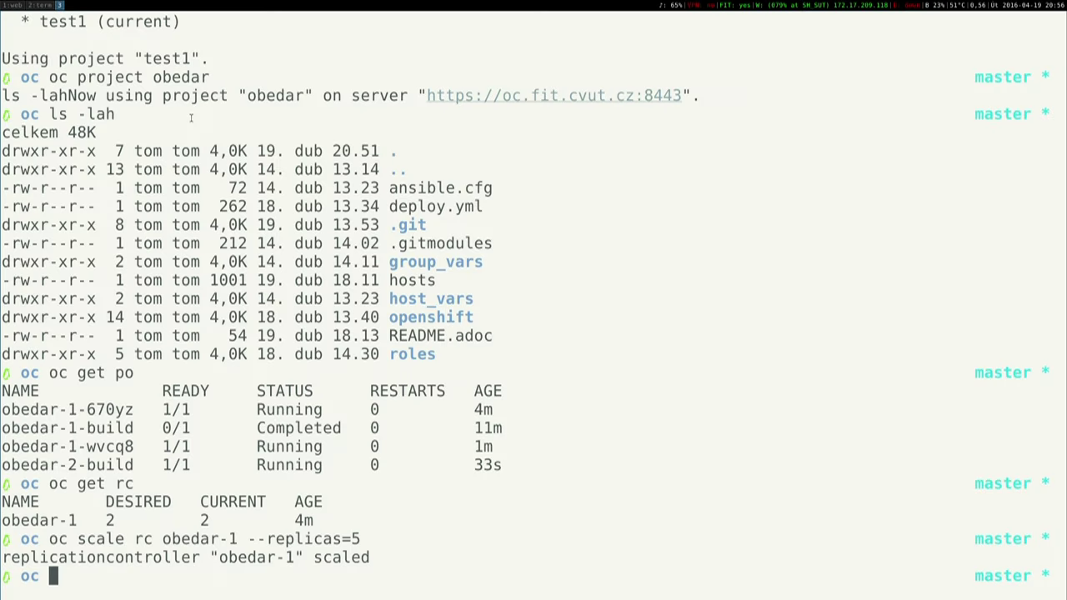
Switch to the terminal, list the current directory with ls, and list the deployment configs with oc get dc.
text(ls)
key(Return)
text(oc g)
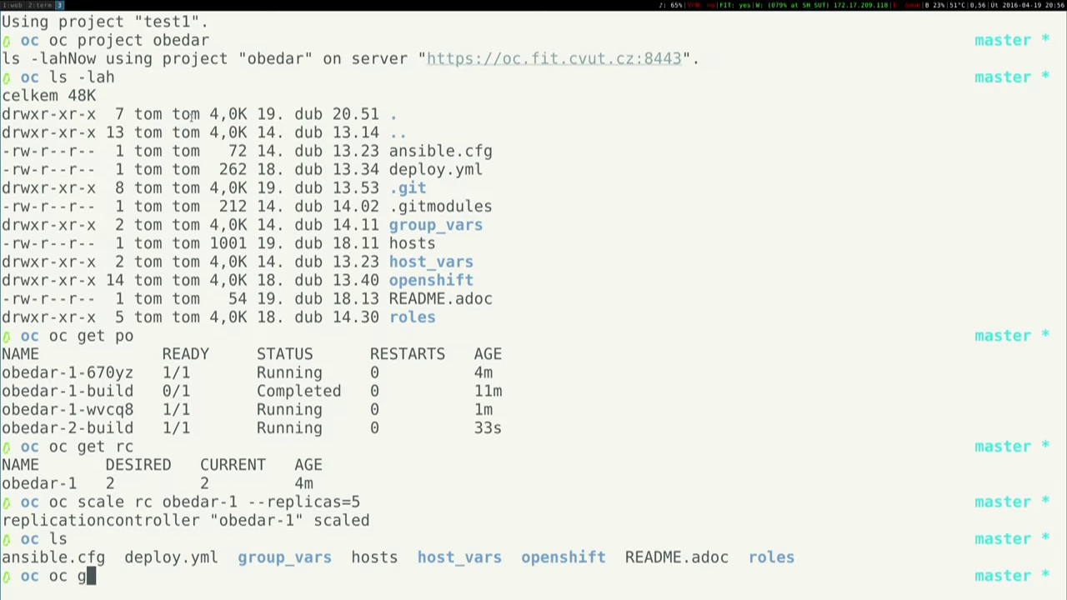
text(et dc)
key(Return)
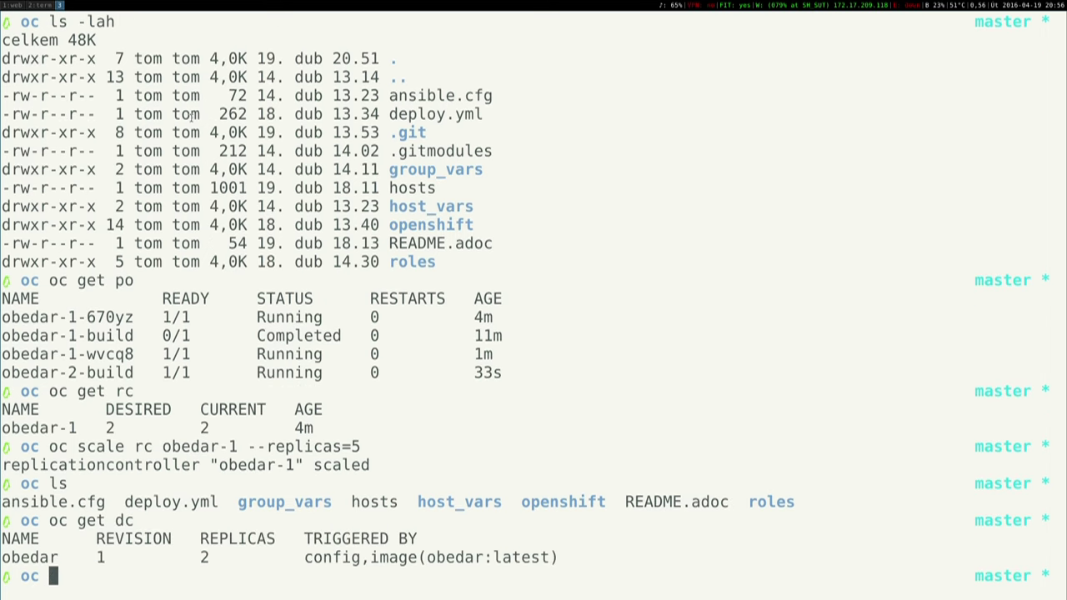
Open the obedar deployment config for editing with oc edit dc obedar and review its strategy, environment variables and container ports.
text(oc edit dc obedar)
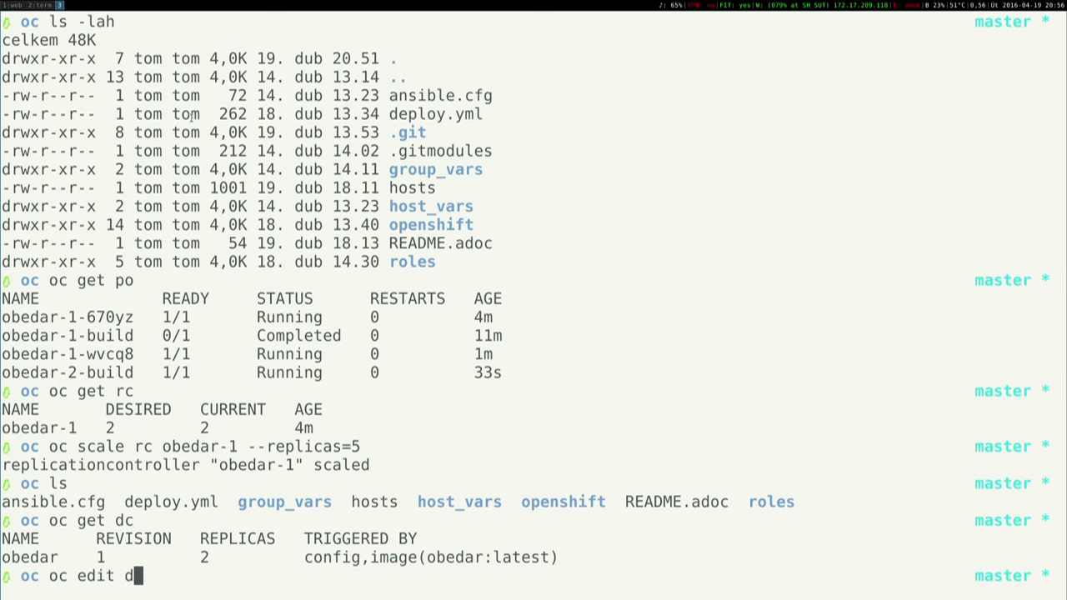
key(Return)
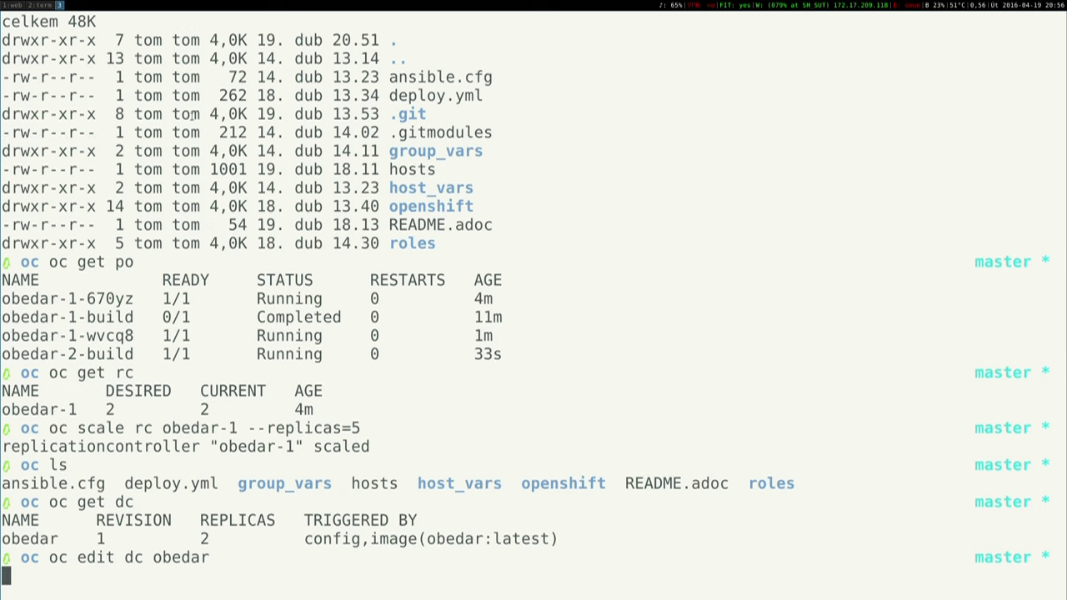
key(Down)
key(Down)
key(Down)
key(Down)
key(Down)
key(Down)
key(Down)
key(Down)
key(Down)
key(Down)
key(Down)
key(Down)
key(Down)
key(Down)
key(Down)
key(Down)
key(Down)
key(Down)
key(Down)
key(Down)
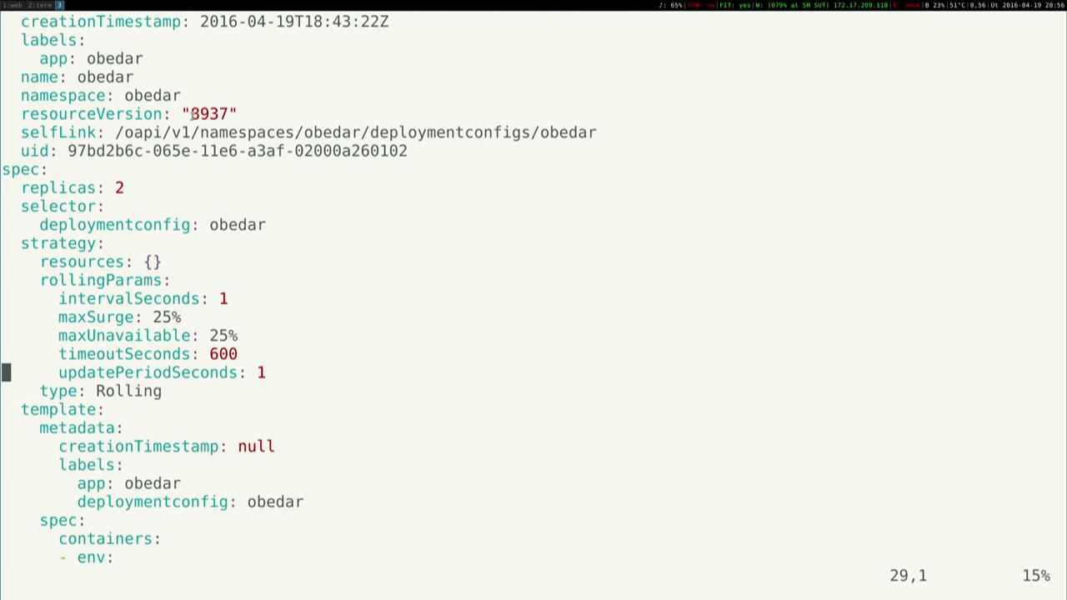
key(Down)
key(Down)
key(Down)
key(Down)
key(Down)
key(Down)
key(Down)
key(Down)
key(Down)
key(Down)
key(Down)
key(Down)
key(Down)
key(Down)
key(Down)
key(Down)
key(Down)
key(Down)
key(Down)
key(Down)
key(Down)
key(Down)
key(Down)
key(Down)
key(Down)
key(Down)
key(Down)
key(Down)
key(Down)
key(Down)
key(Down)
key(Down)
key(Down)
key(Down)
key(Down)
key(Down)
key(Down)
key(Down)
key(Down)
key(Down)
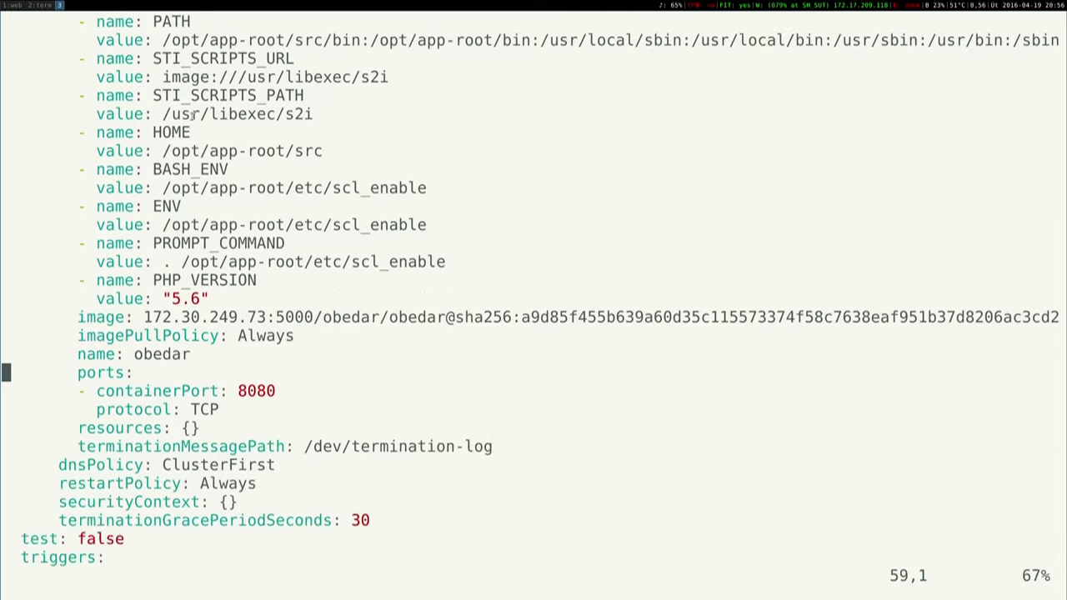
Set replicas to 10 in the spec section of the deployment config, then save the file and quit the editor.
key(g)
key(g)
key(Down)
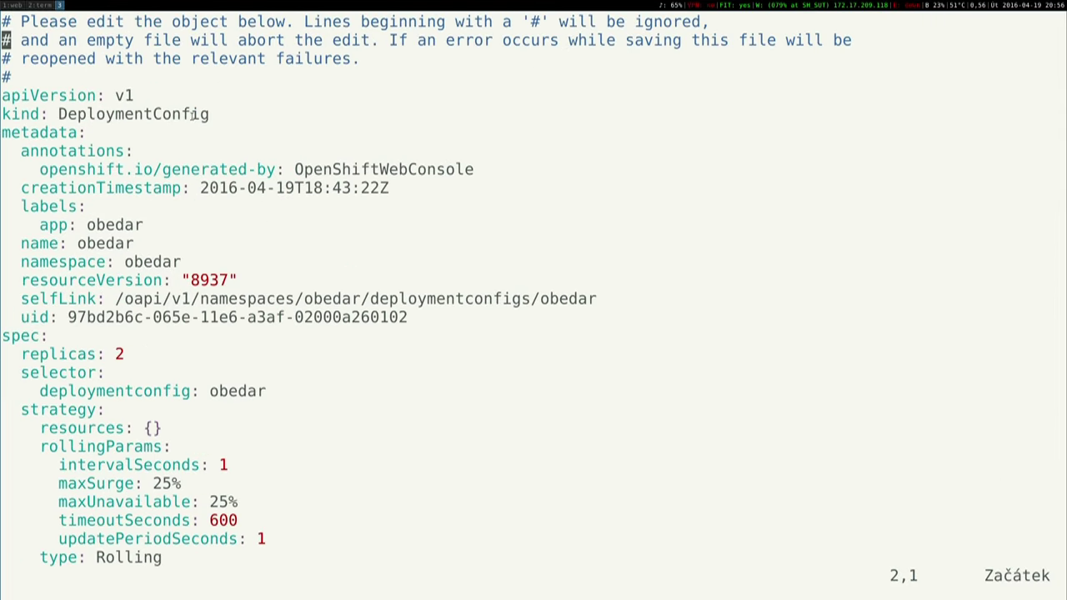
key(Down)
key(Down)
key(Down)
key(Down)
key(Down)
key(Down)
key(Down)
key(Down)
key(Down)
key(Down)
key(Down)
key(Down)
key(Down)
key(Down)
key(Down)
key(Down)
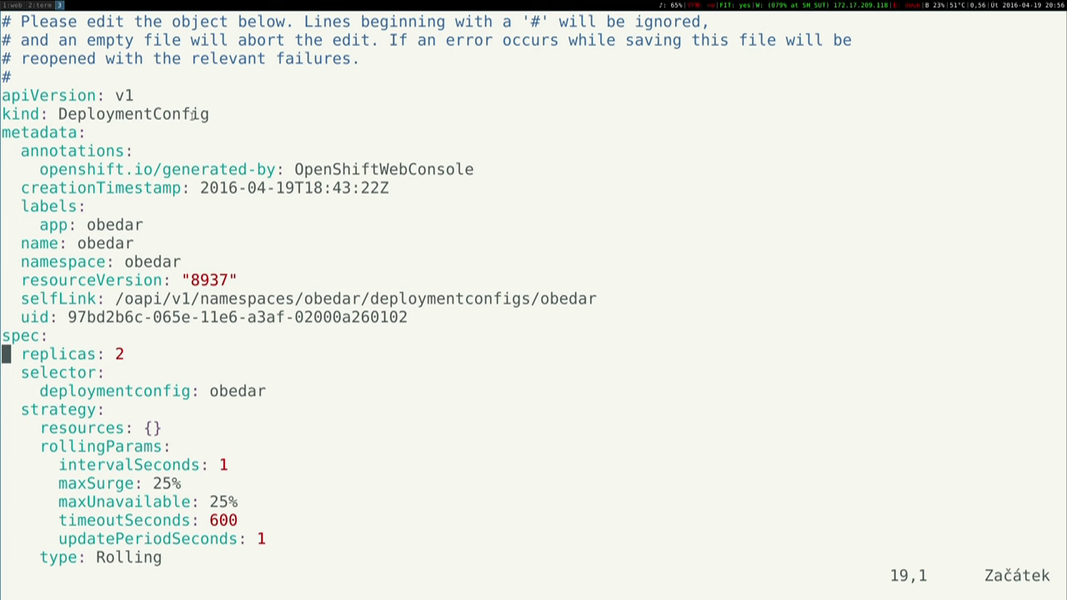
key(shift+a)
key(BackSpace)
text(10)
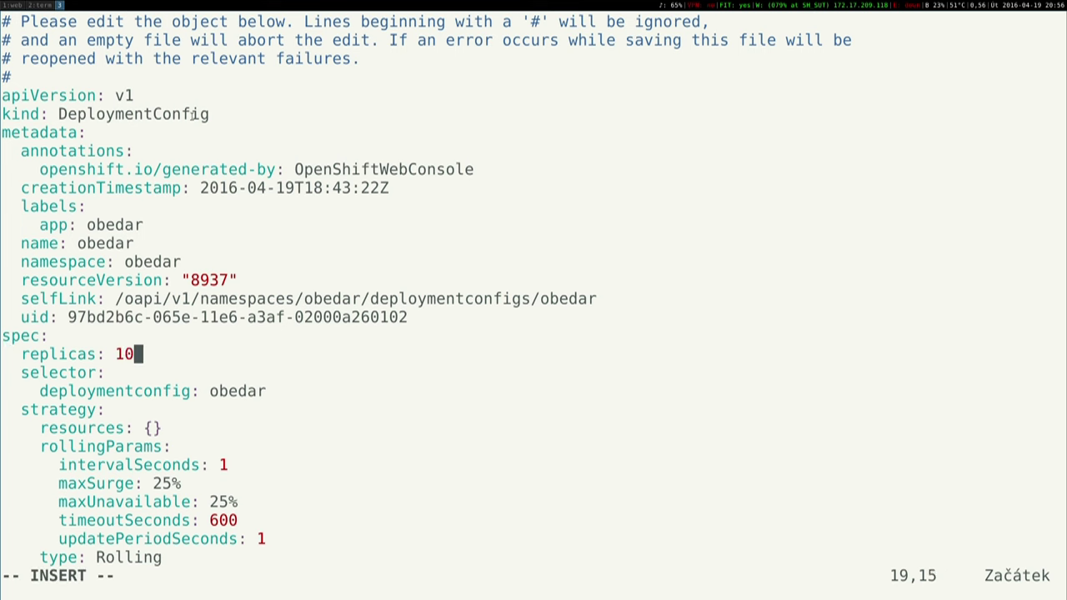
key(Escape)
text(:wq)
key(Return)
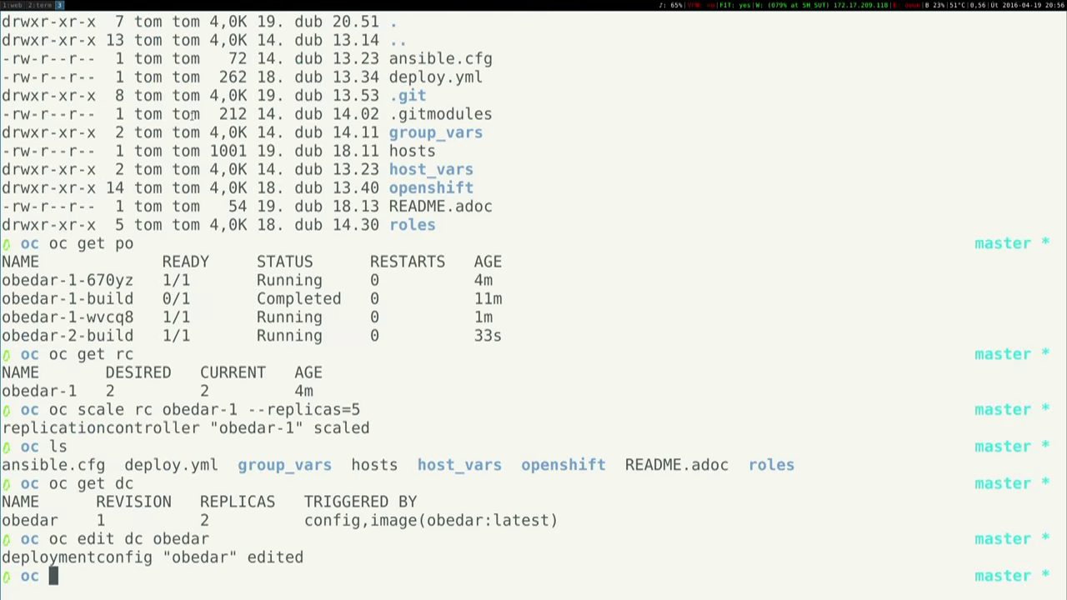
Switch to the web console to check the obedar pod scaling, and display the project overview as a topology graph.
key(super+1)
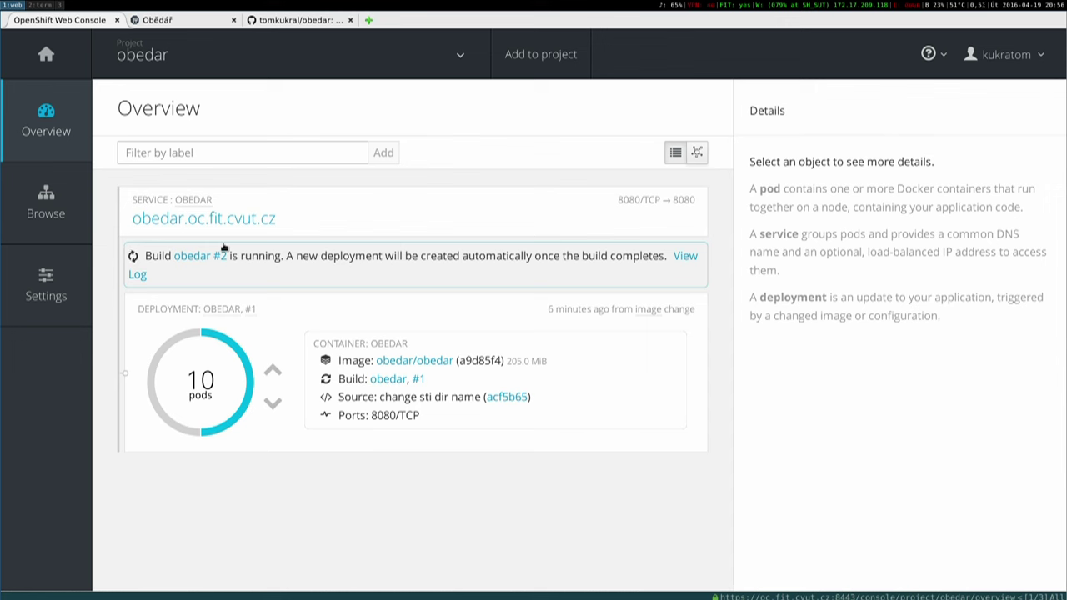
key(super+3)
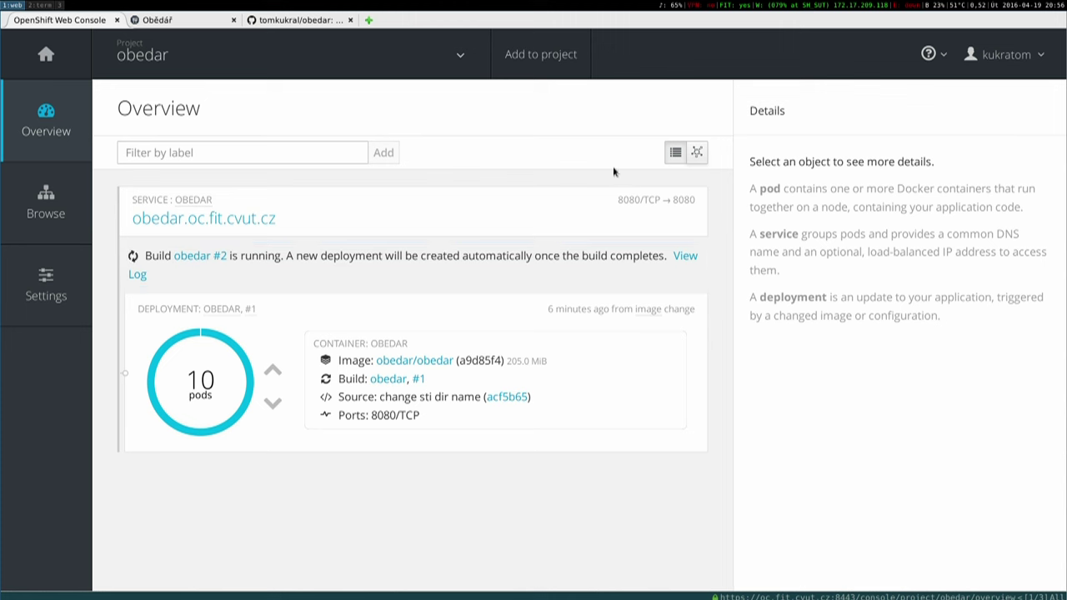
click(697, 152)
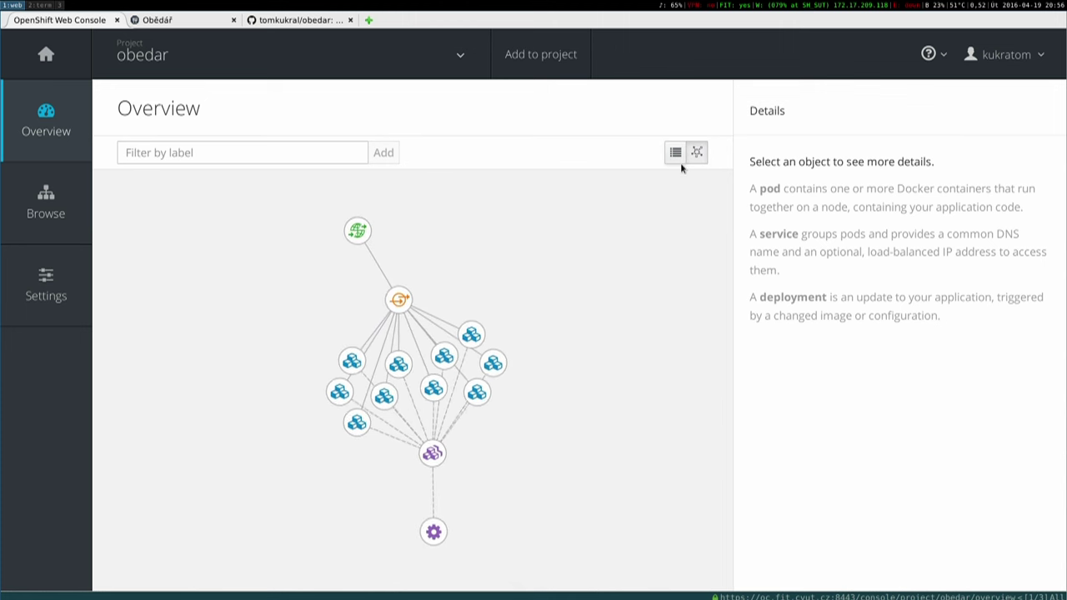
Examine the details of a pod, the service, the route, the deployment config and a second pod in the topology graph.
click(480, 344)
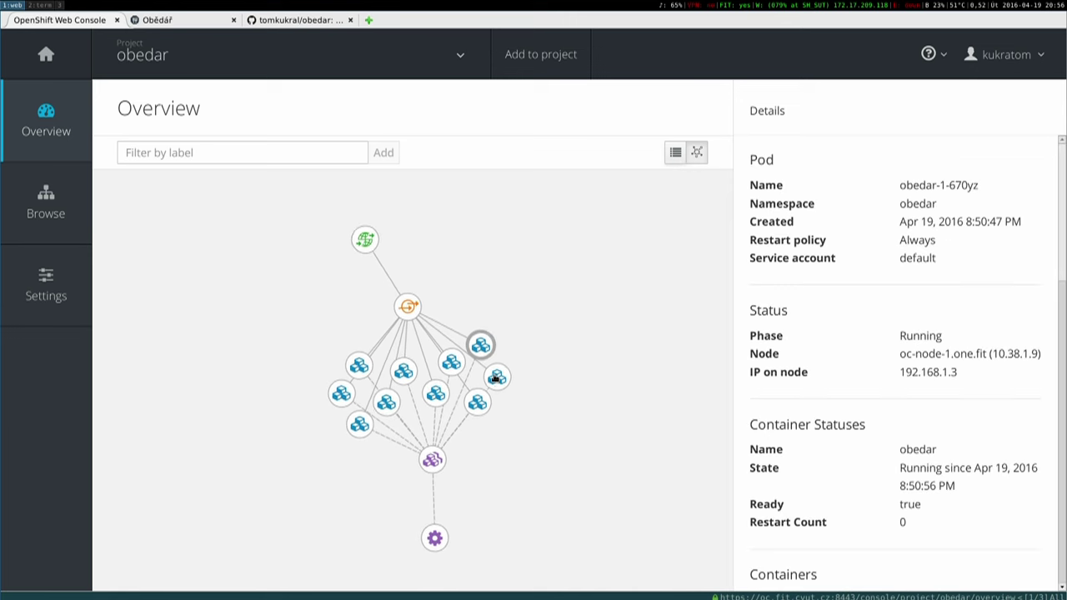
click(412, 308)
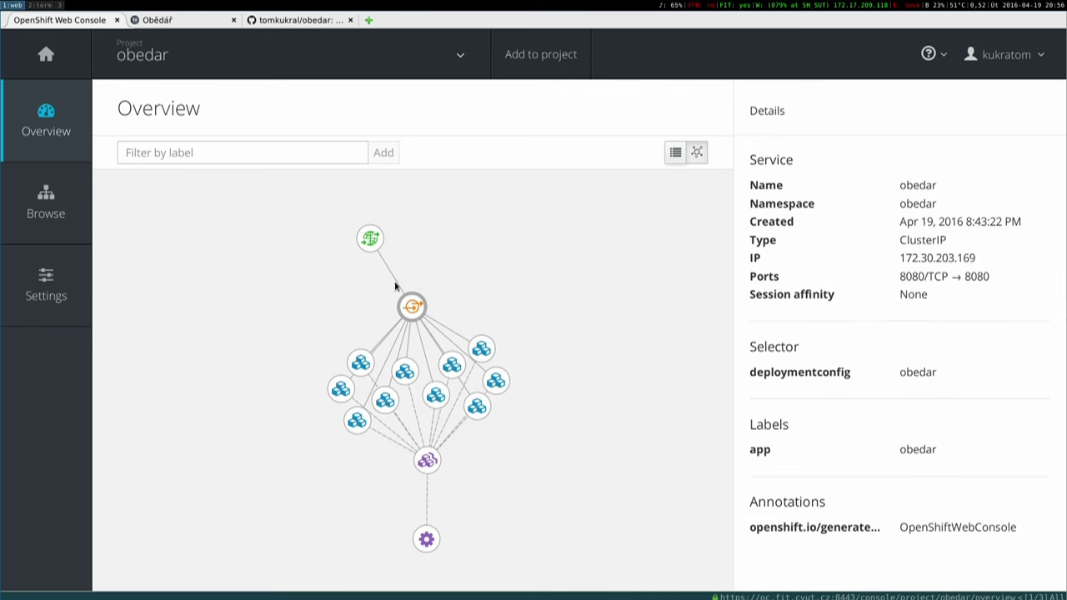
click(370, 241)
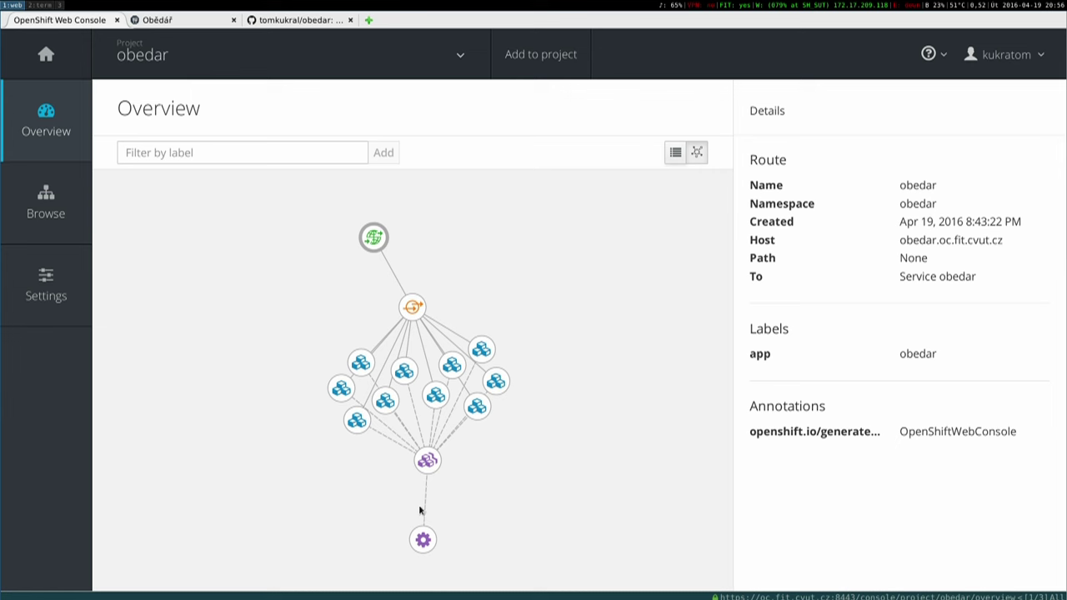
click(422, 538)
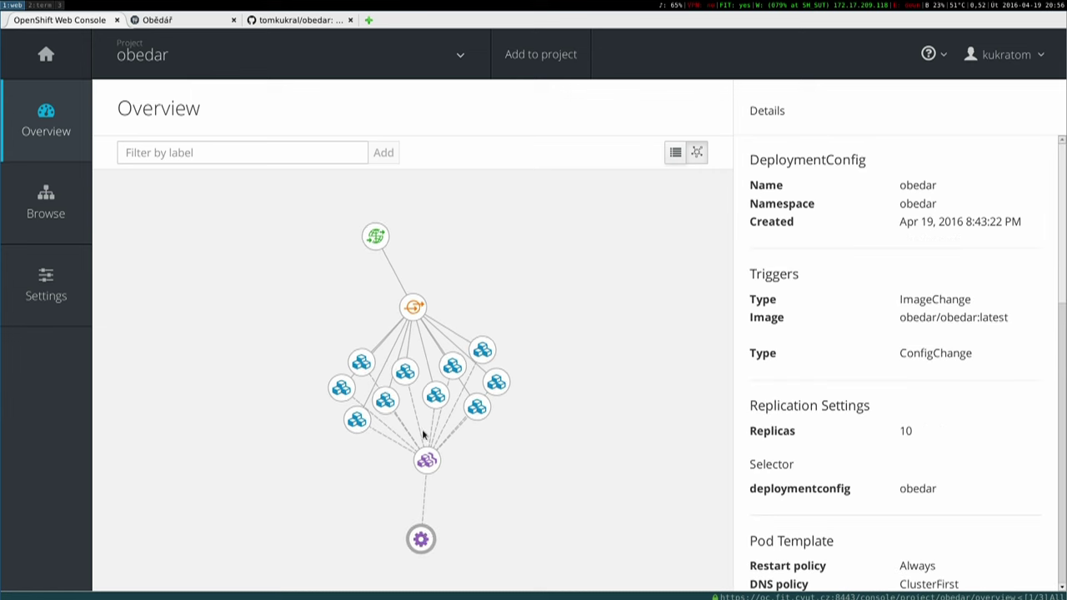
click(442, 399)
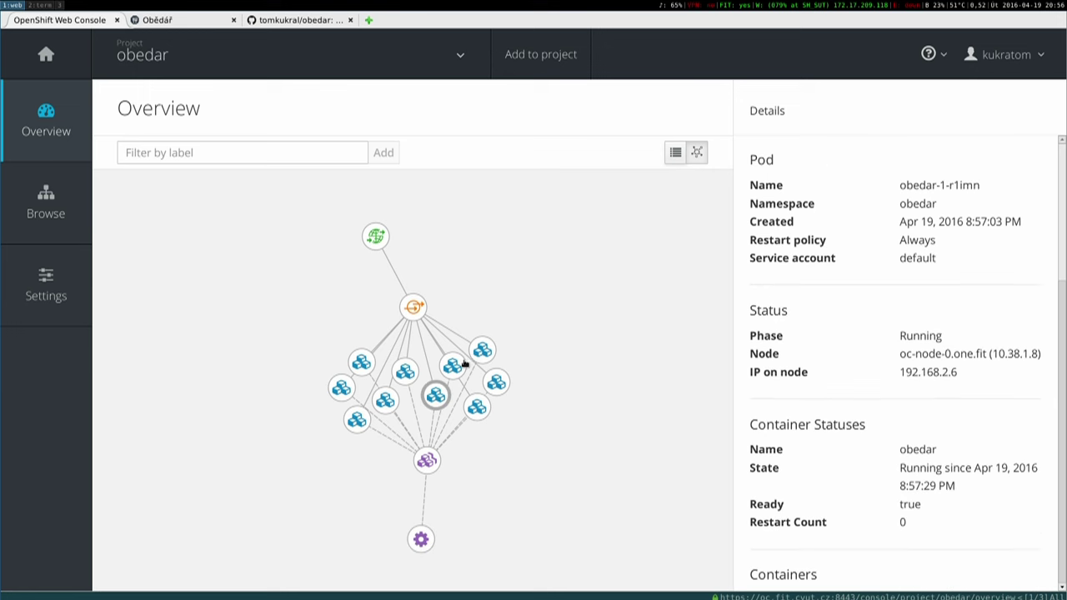
Pull one pod node and the service node apart in the topology graph, and switch to the presentation slides.
drag(491, 354, 625, 292)
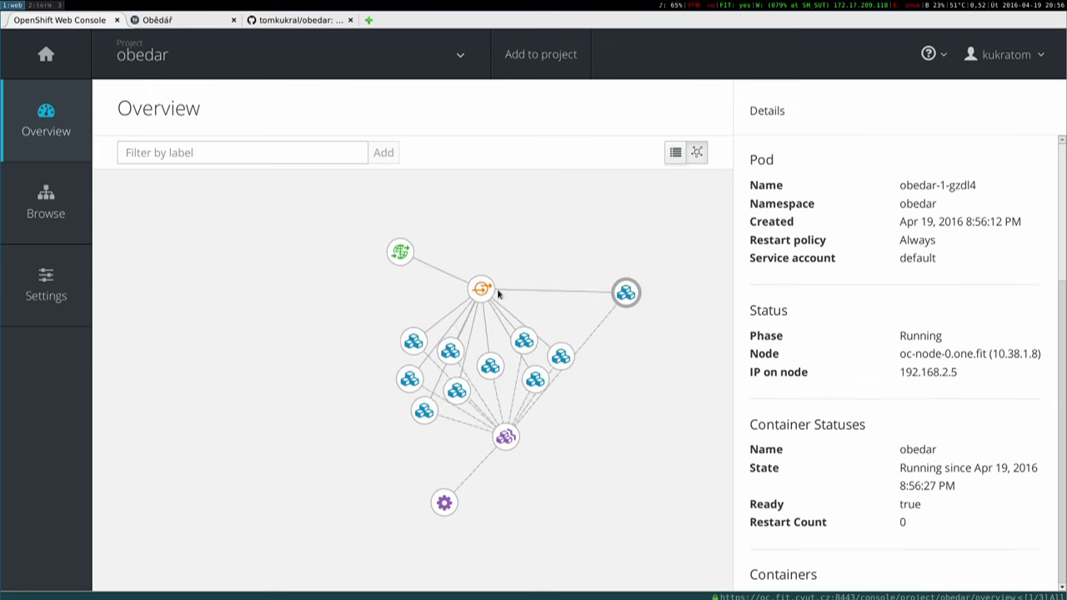
click(464, 292)
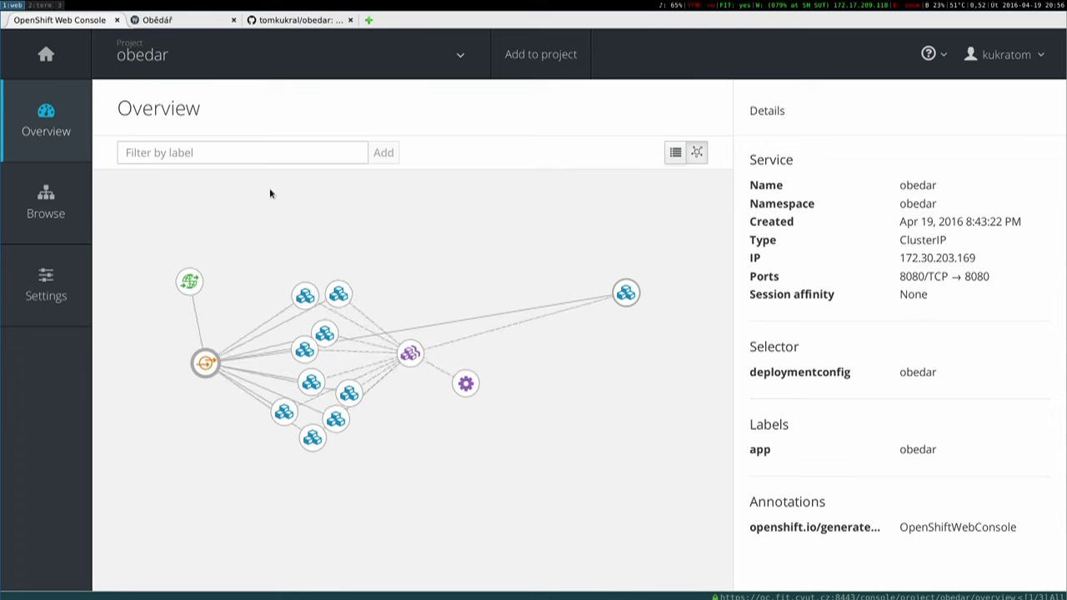
click(59, 7)
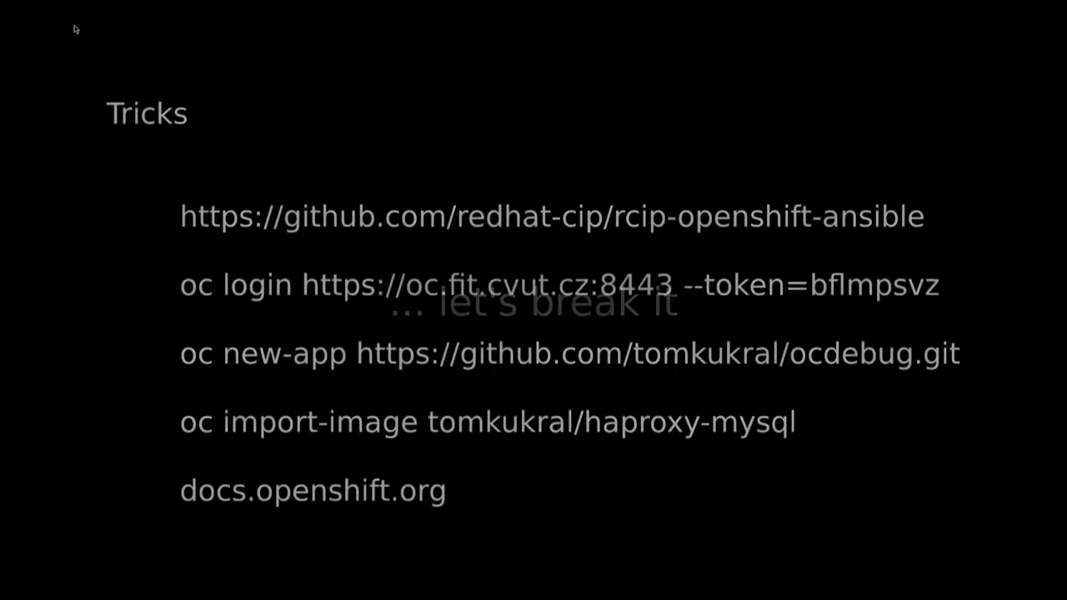